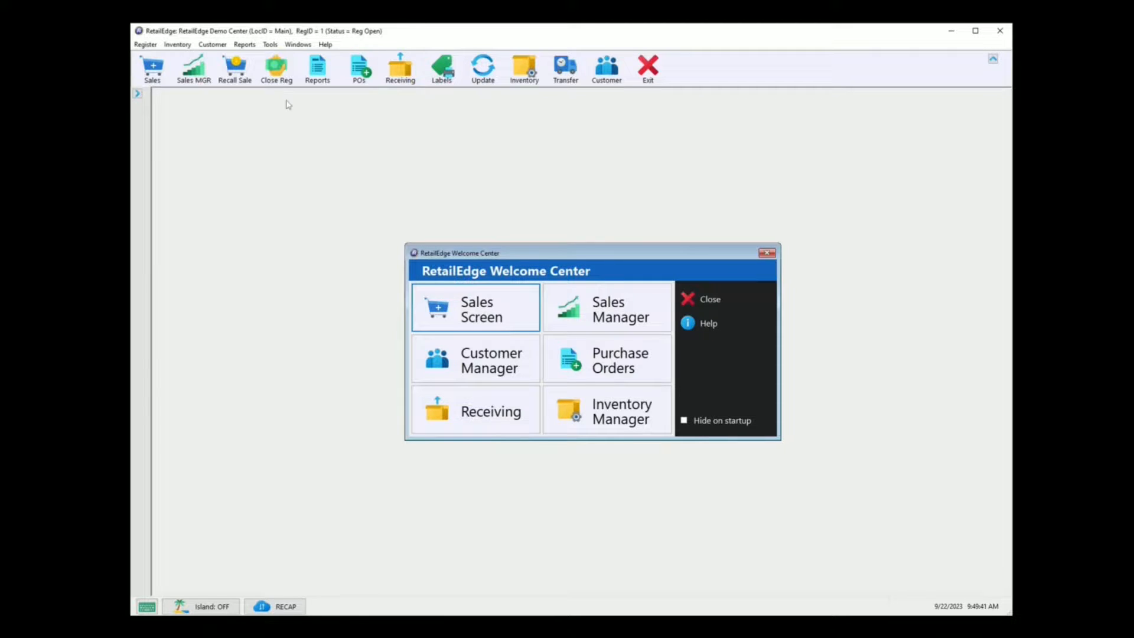
- Open the RetailEdge downloadable templates web page from the Import Utility
left_click(270, 45)
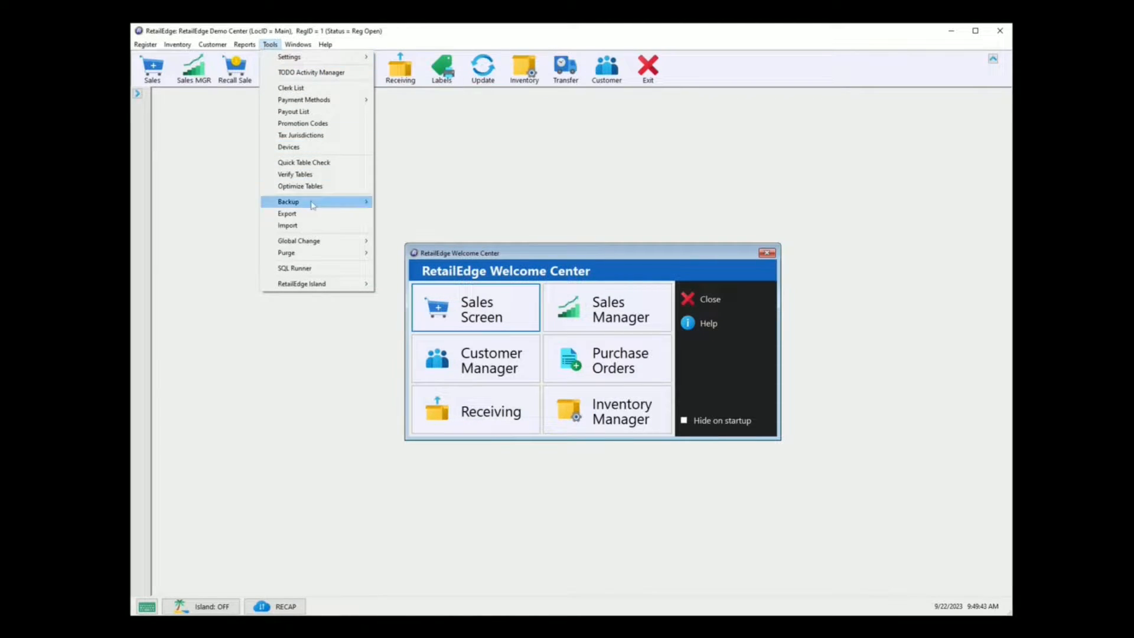
left_click(289, 225)
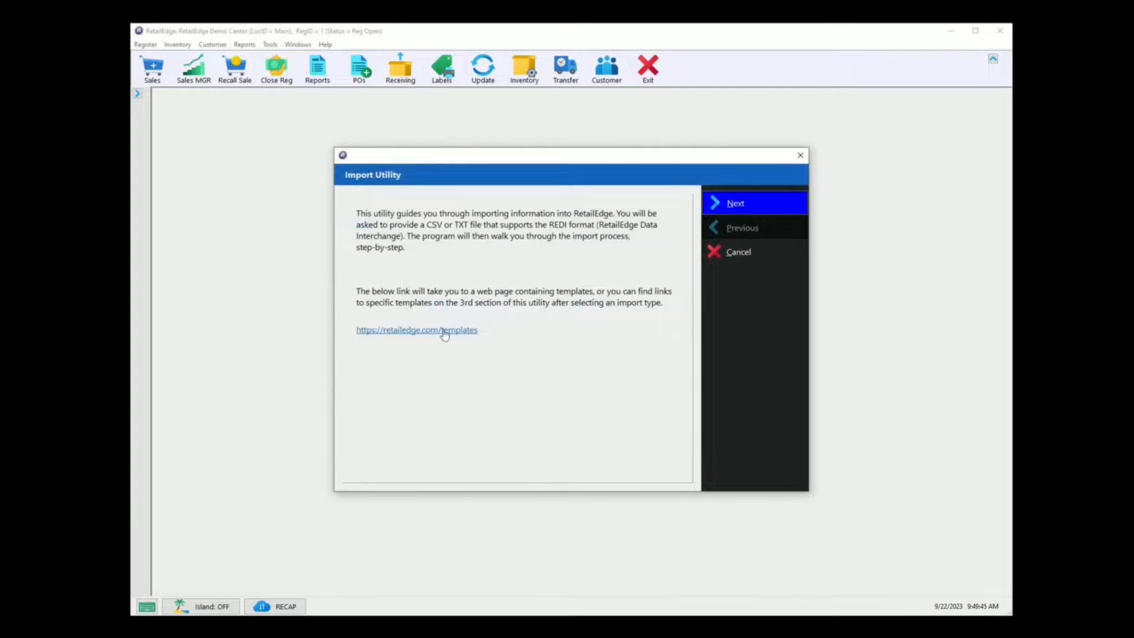
left_click(467, 333)
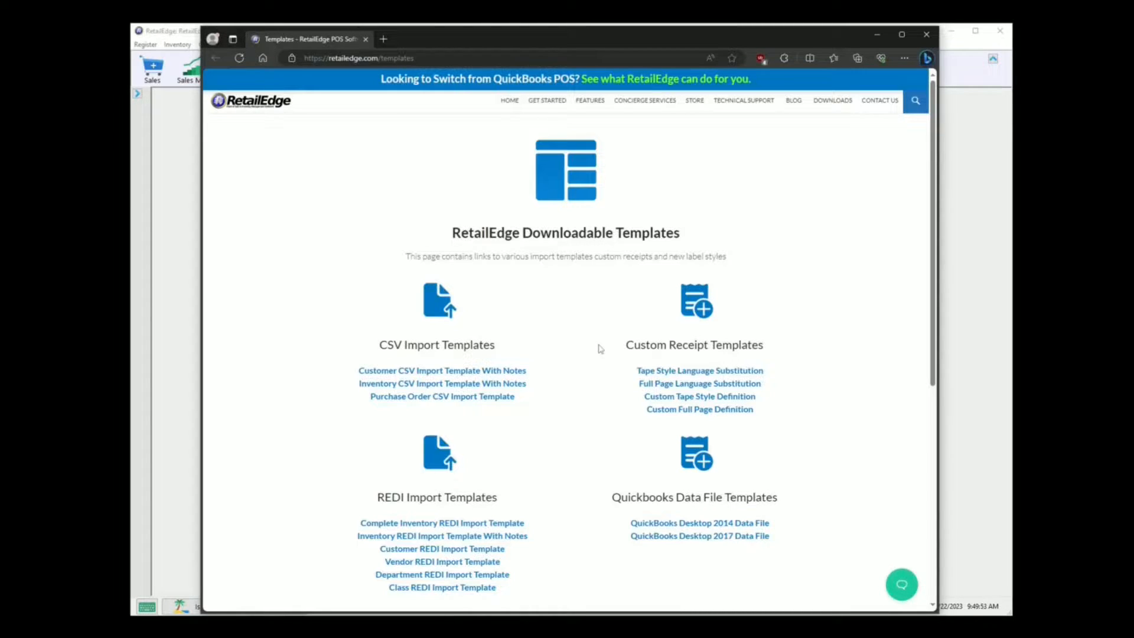
- Open the Purchase Order CSV Import Template and download the file
left_click(482, 402)
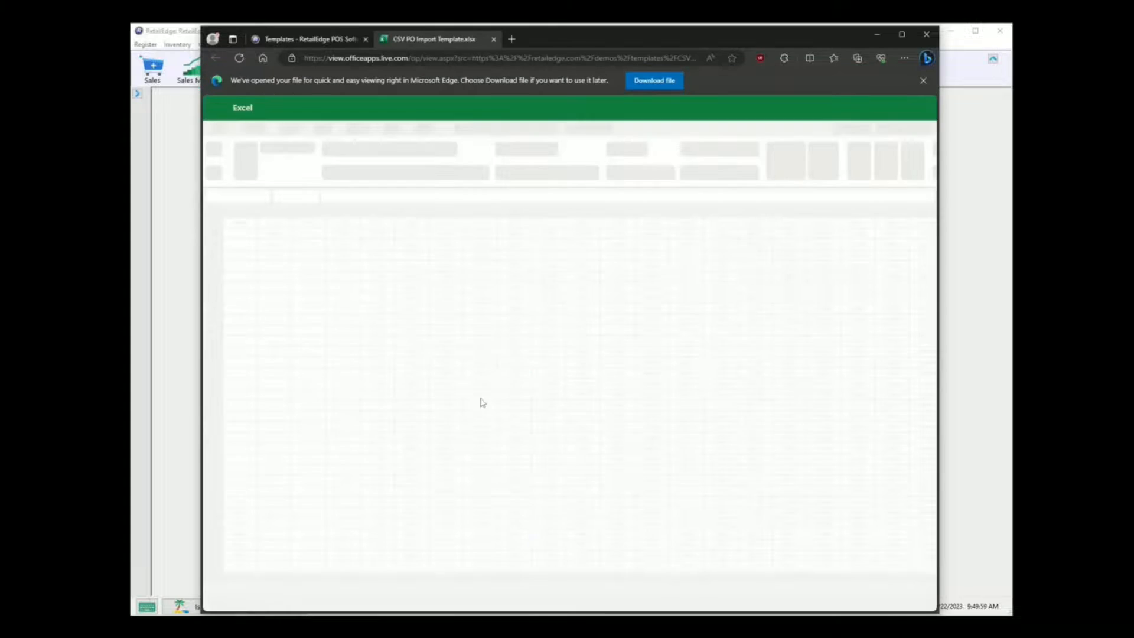
left_click(657, 86)
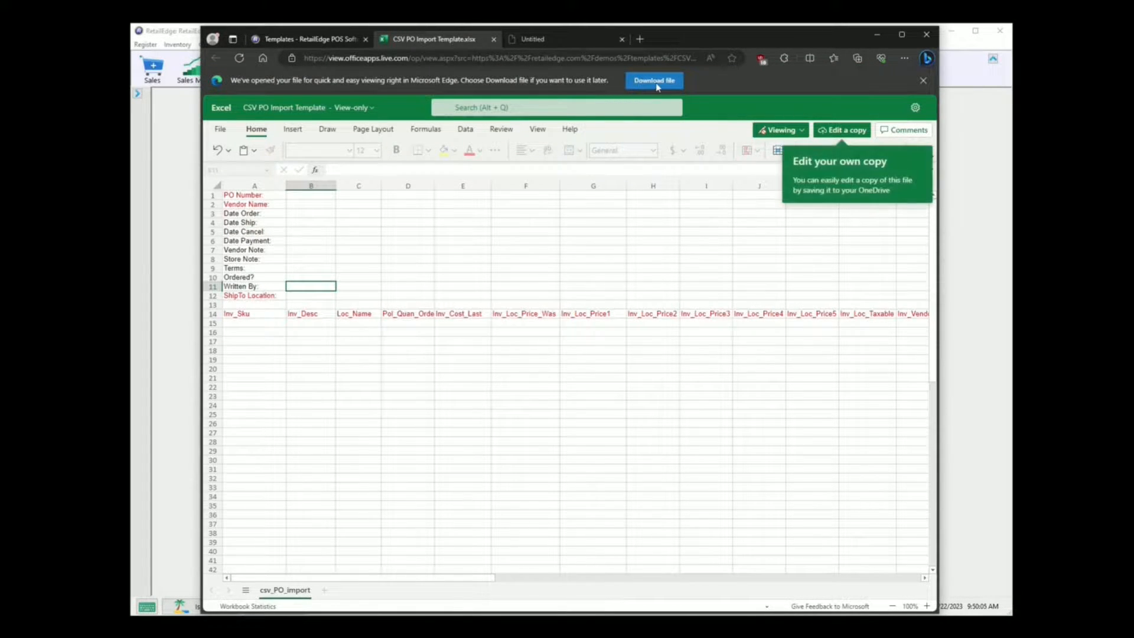
left_click(658, 87)
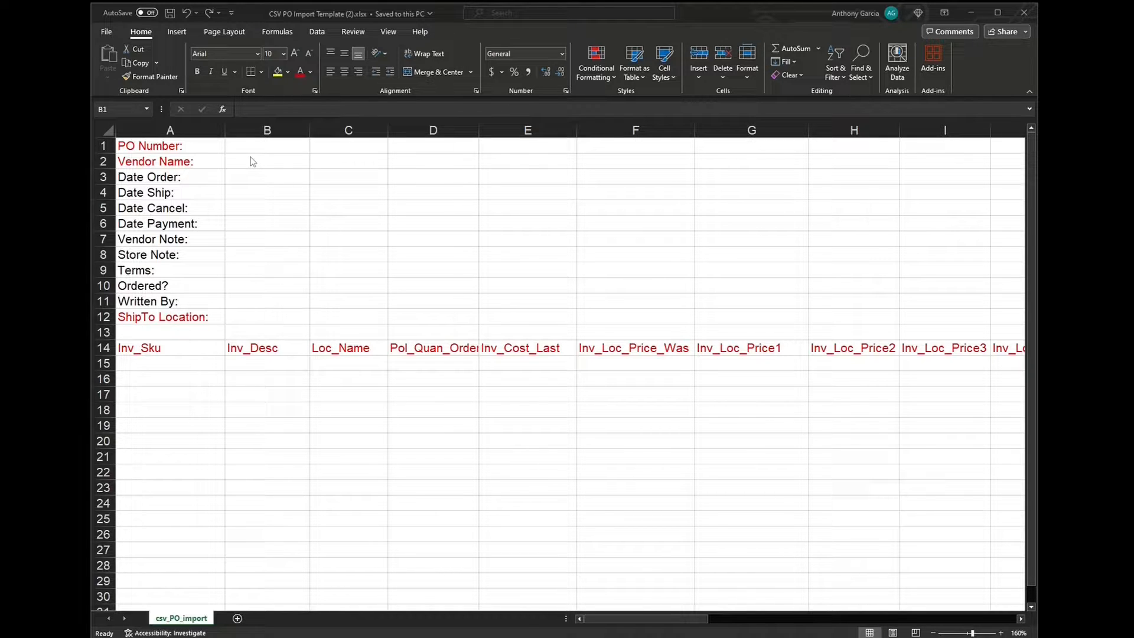
- In the Excel template, go through the purchase order header entry cells from PO Number in B1 down to ShipTo Location in B12
left_click(278, 152)
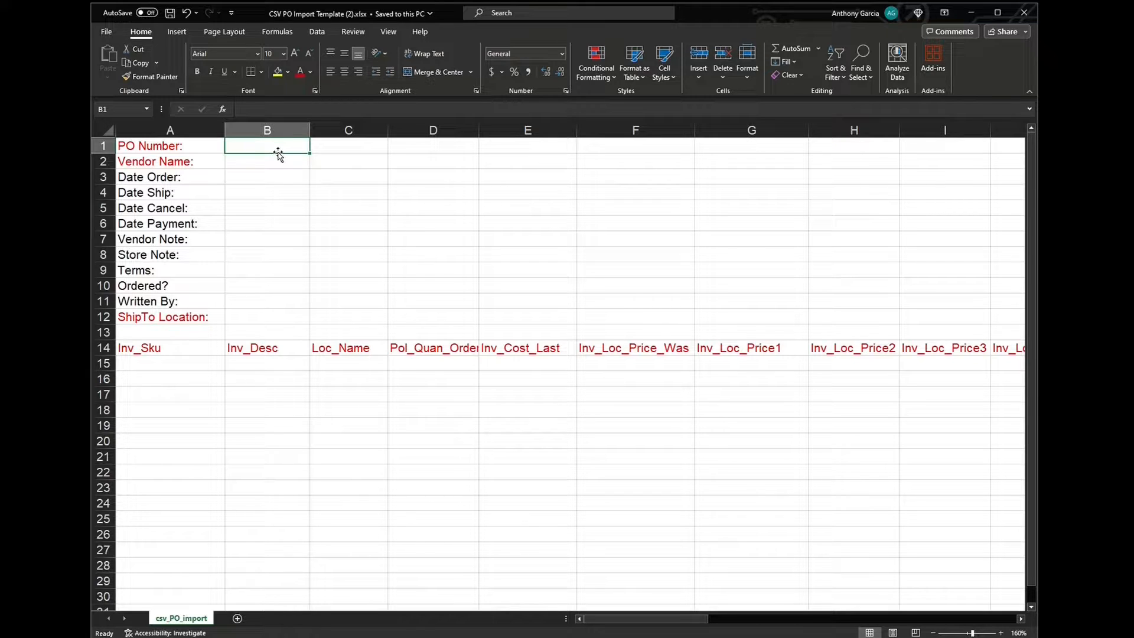
key("Return")
key("Return")
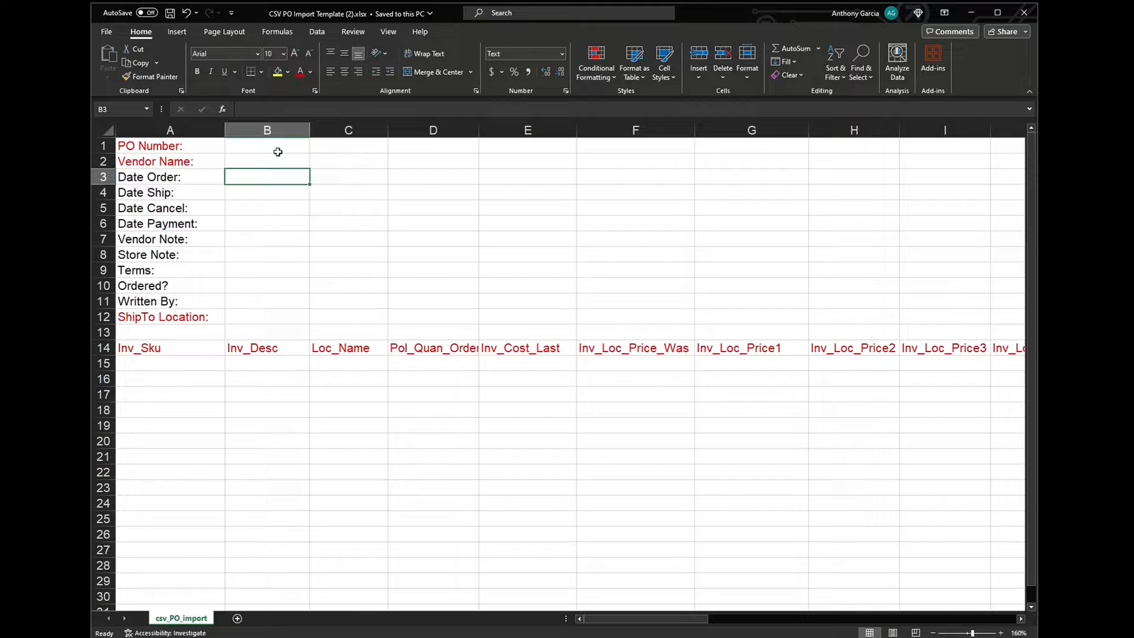
key("Return")
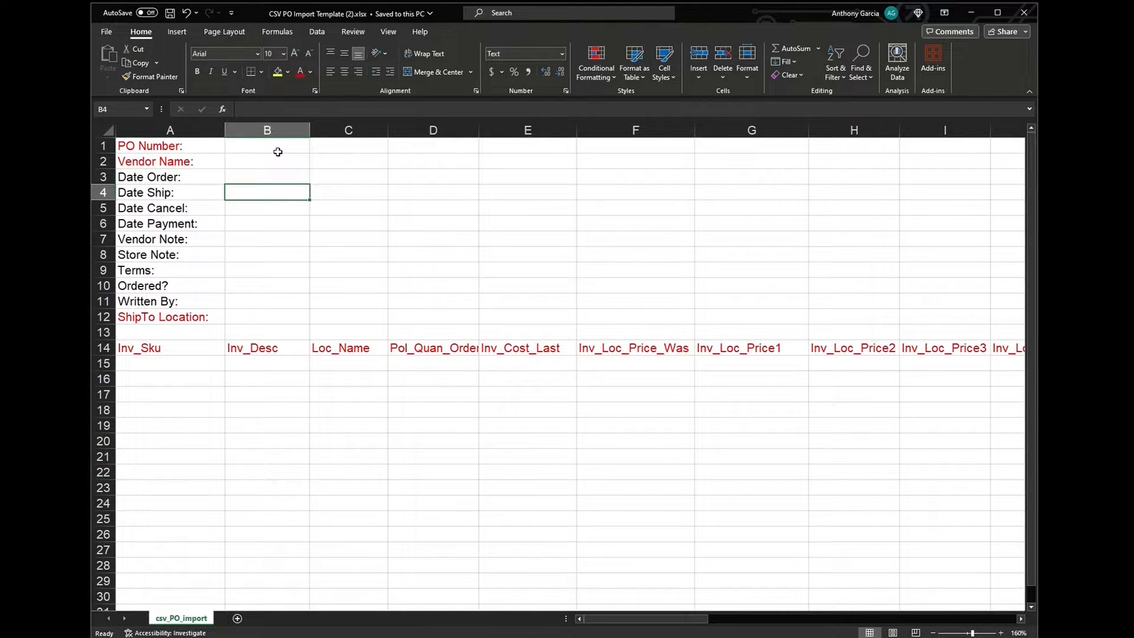
key("Return")
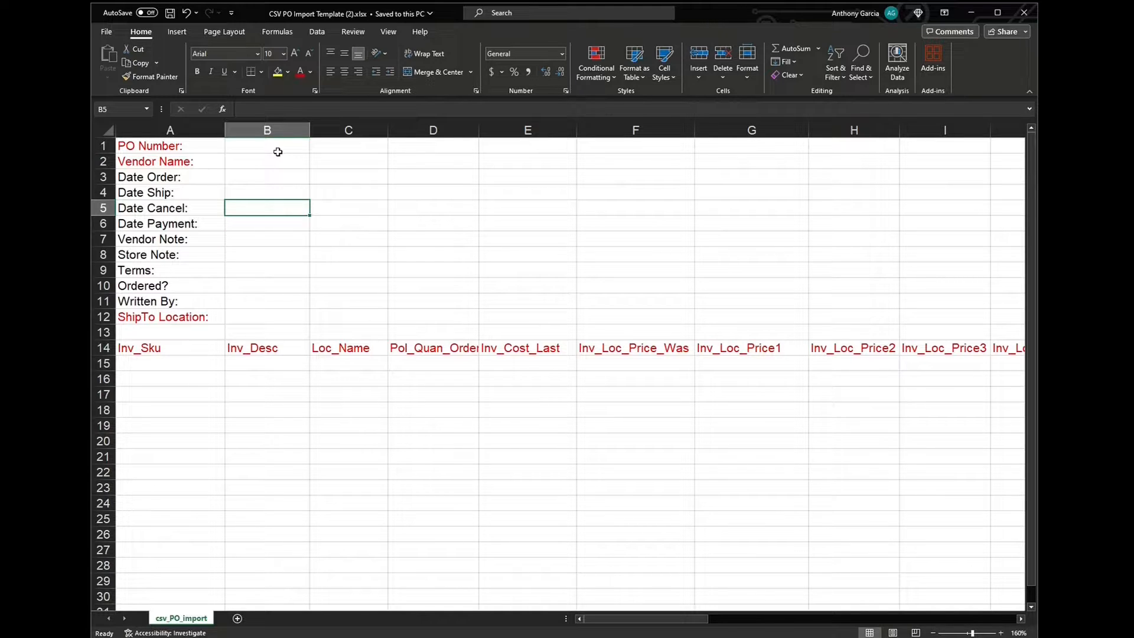
key("Return")
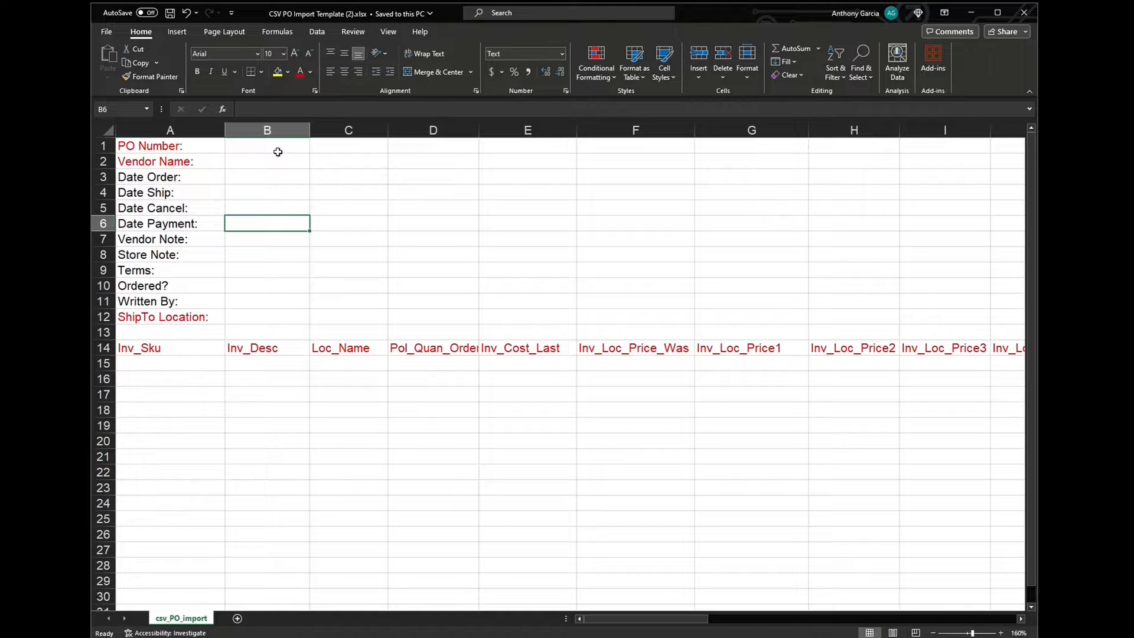
key("Return")
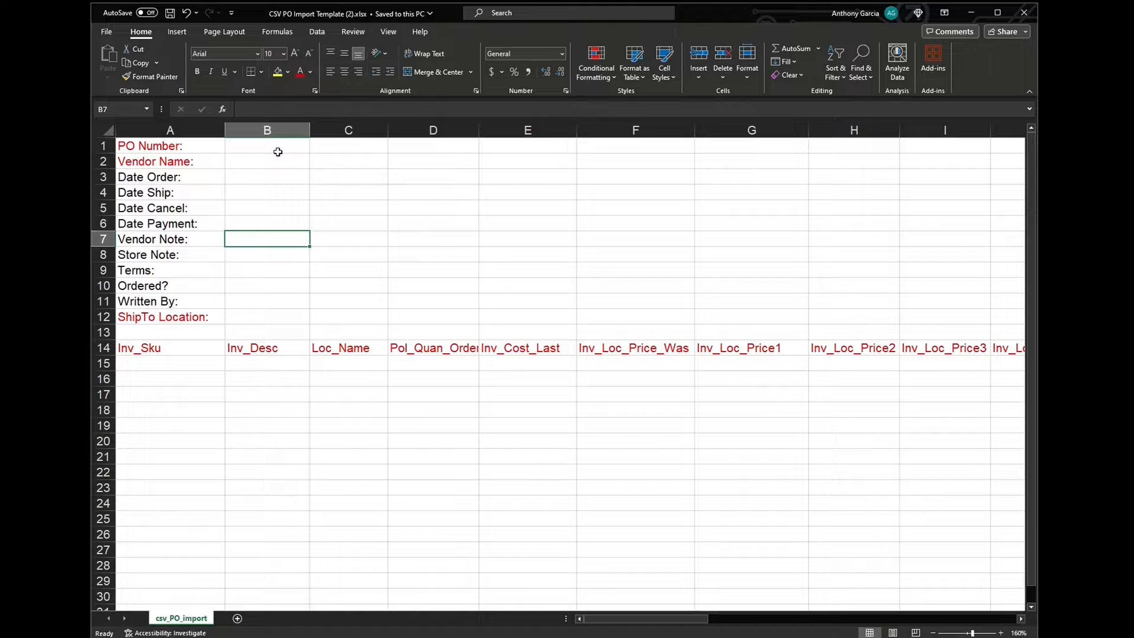
key("Return")
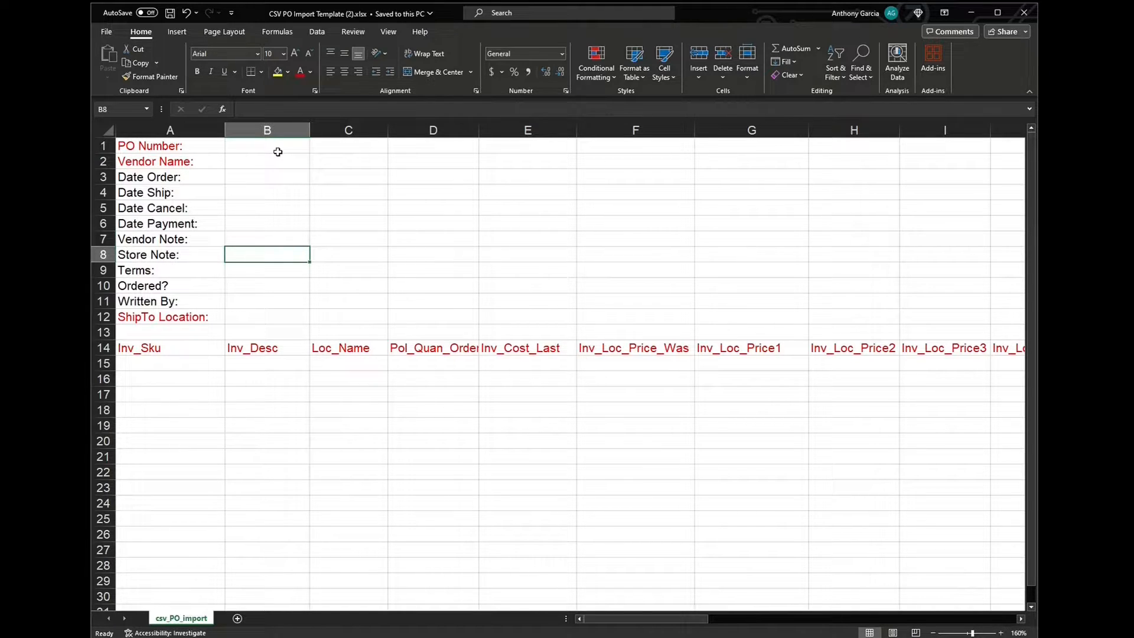
key("Return")
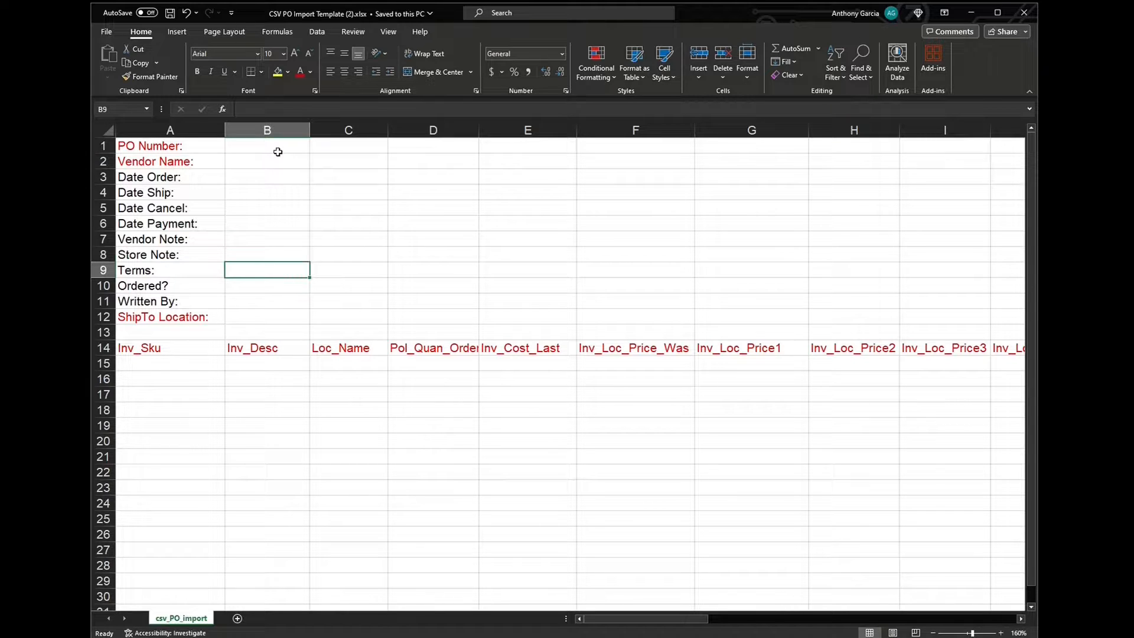
key("Return")
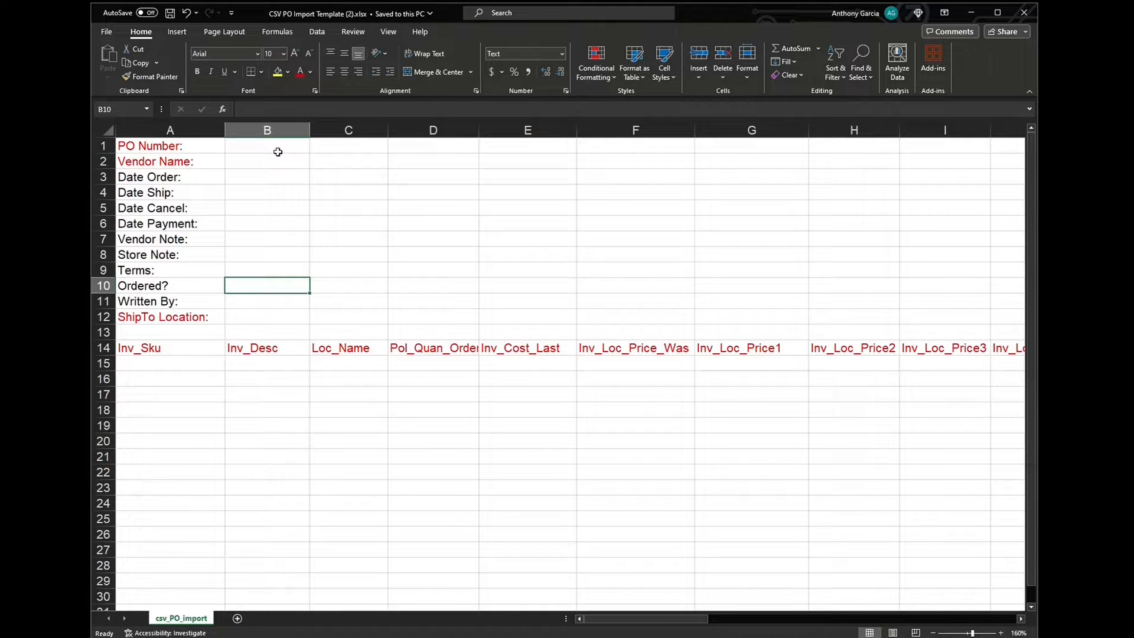
key("Return")
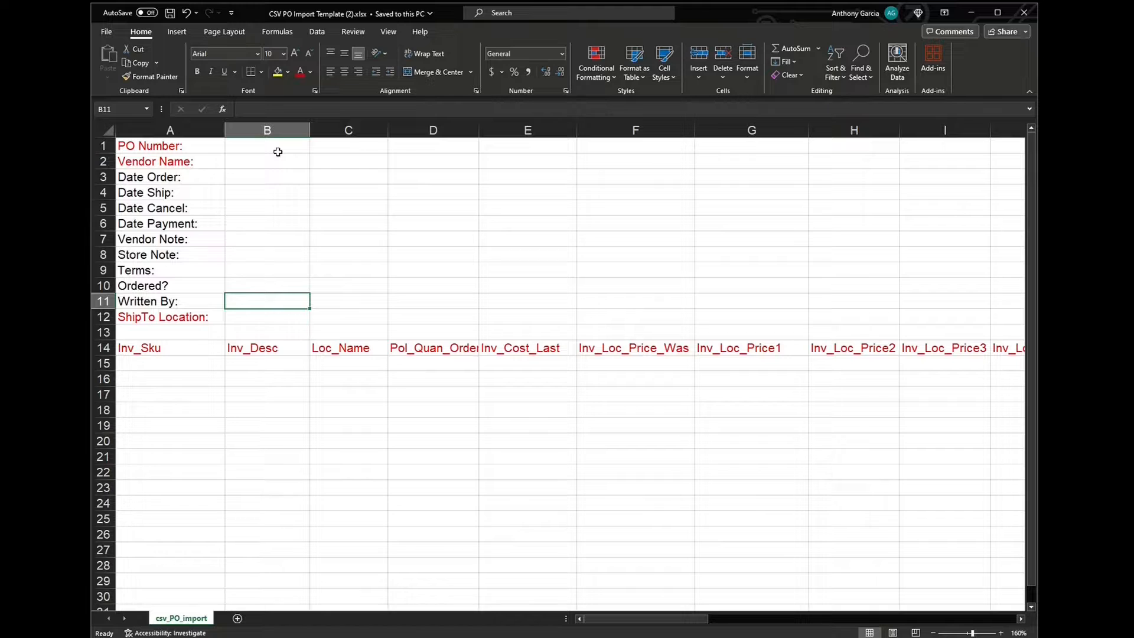
key("Return")
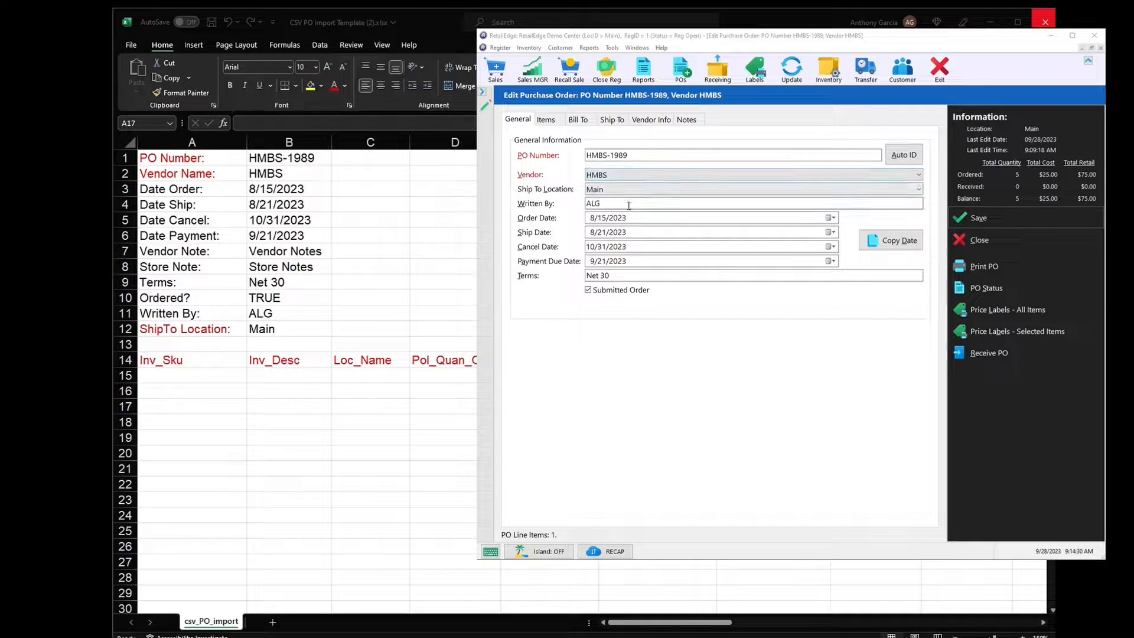
- Switch to RetailEdge and view the vendor and store notes of the open HMBS purchase order
key("alt+Tab")
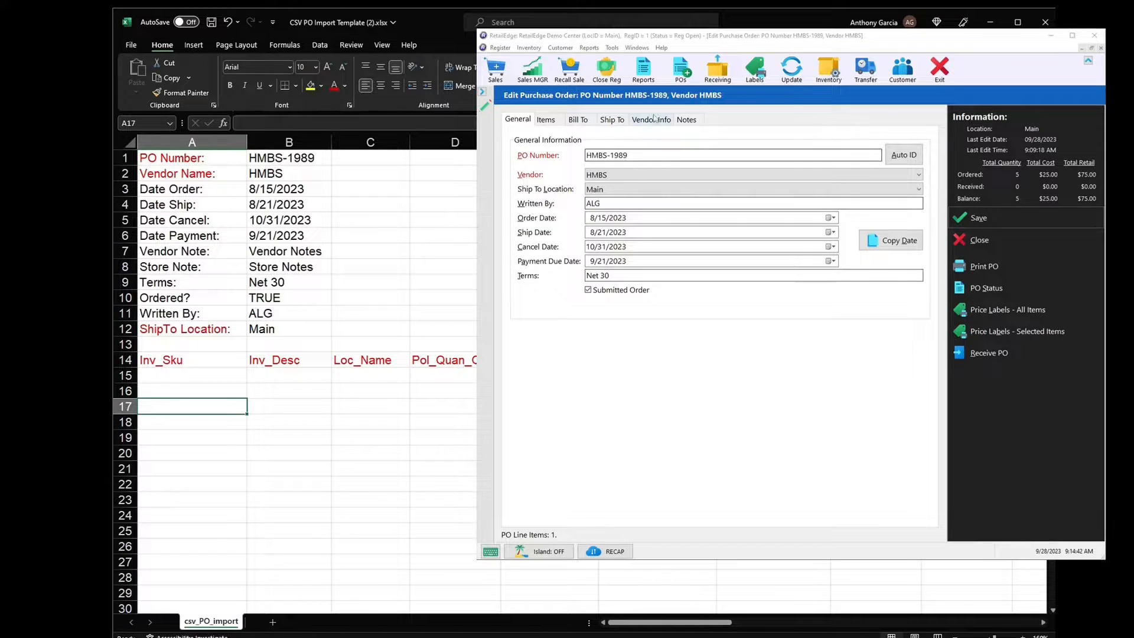
left_click(687, 119)
left_click(586, 164)
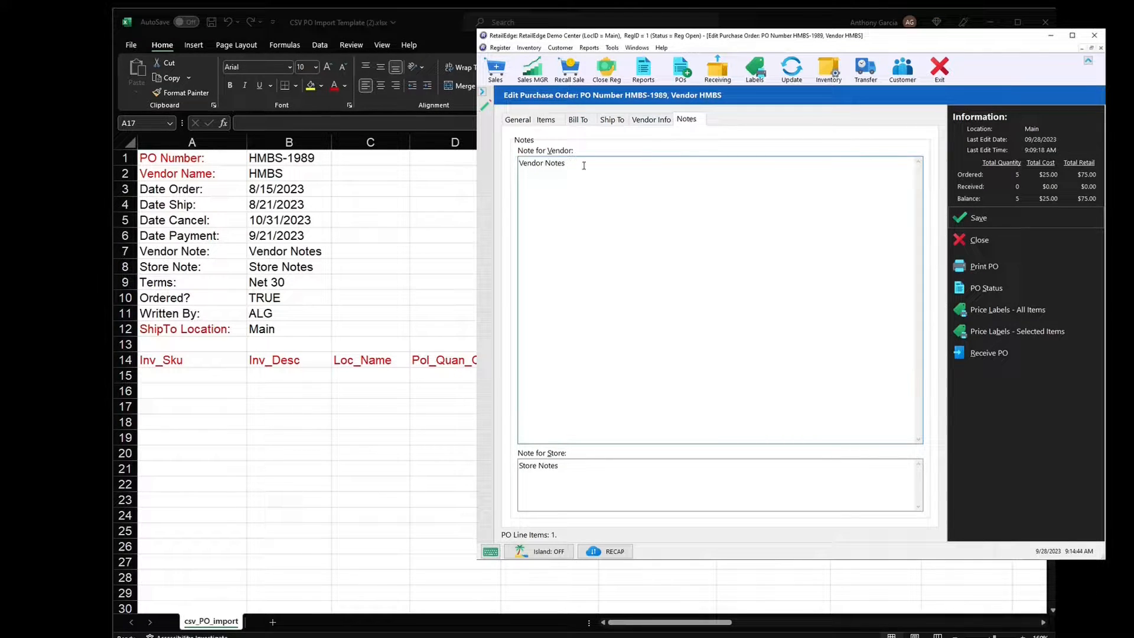
left_click(573, 469)
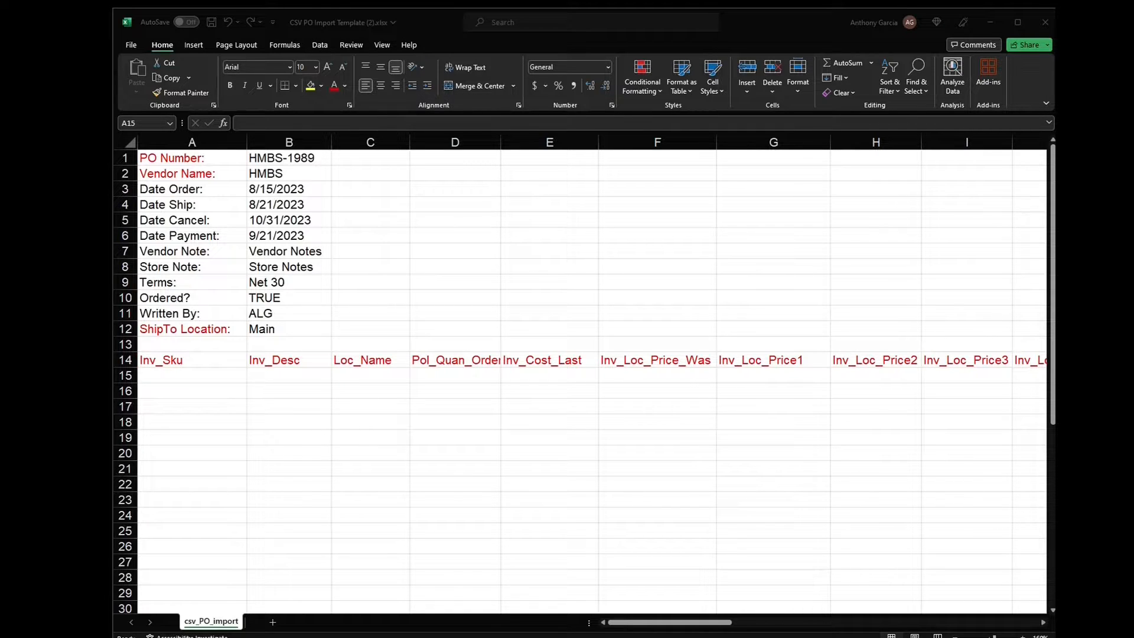
- In the Excel template, examine the line-item entry cells of row 15 one by one, from Inv_Sku through Inv_Loc_Price5
left_click(197, 371)
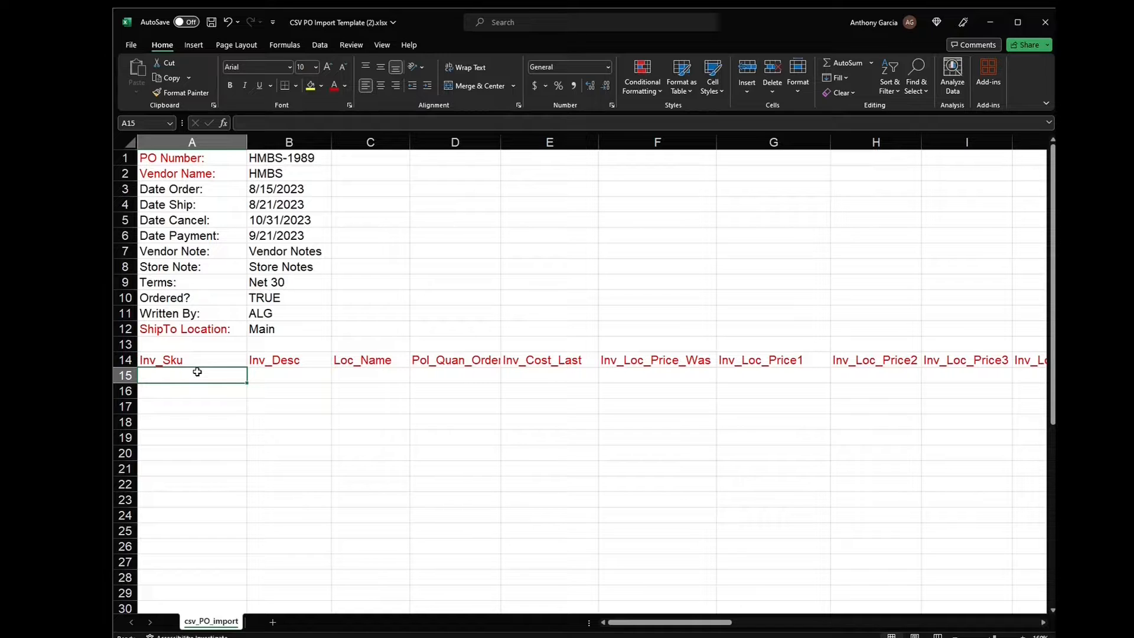
key("Tab")
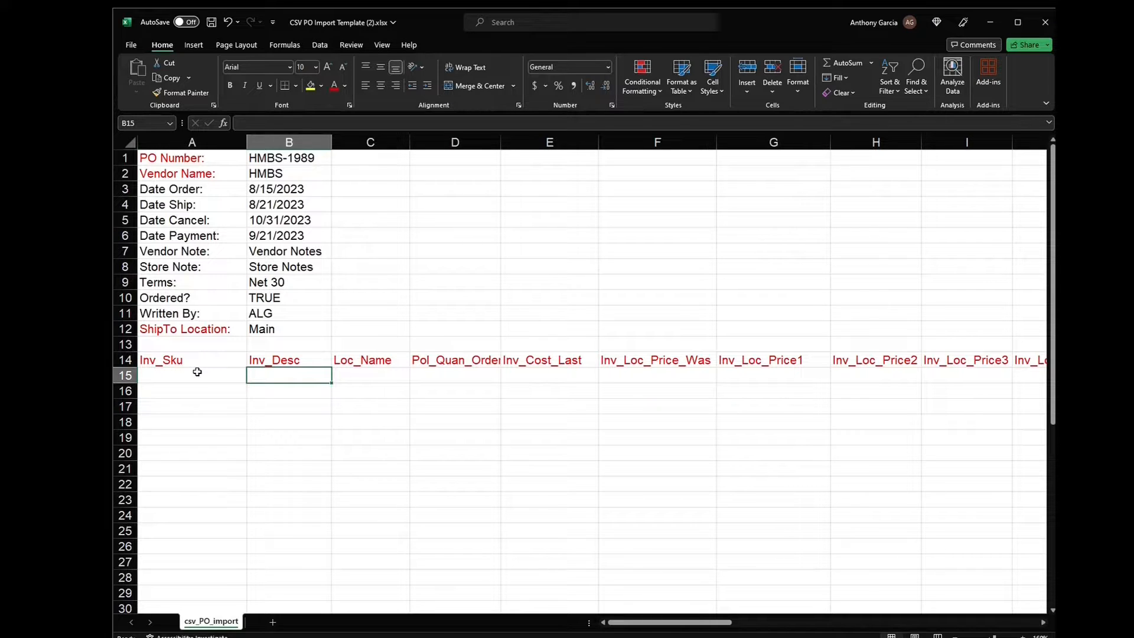
left_click(364, 380)
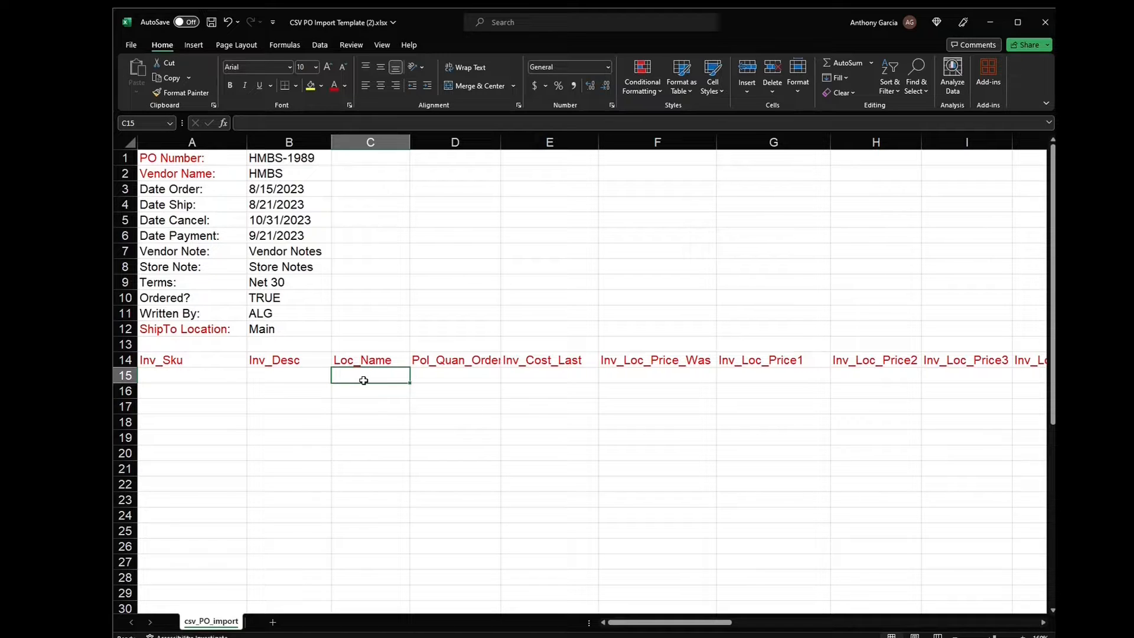
key("Tab")
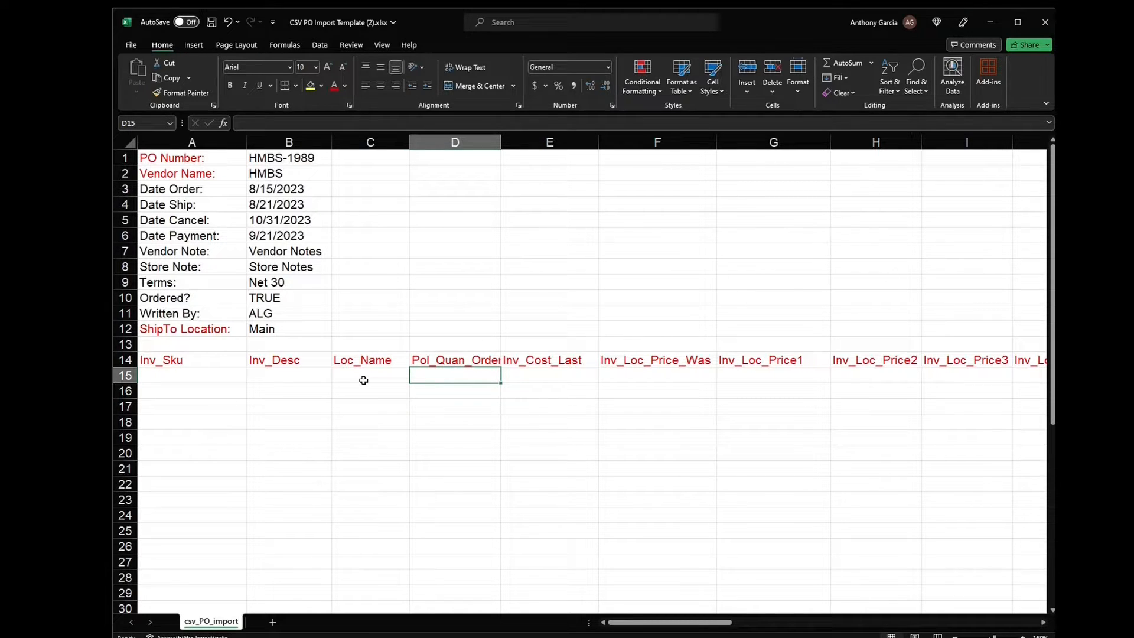
key("Right")
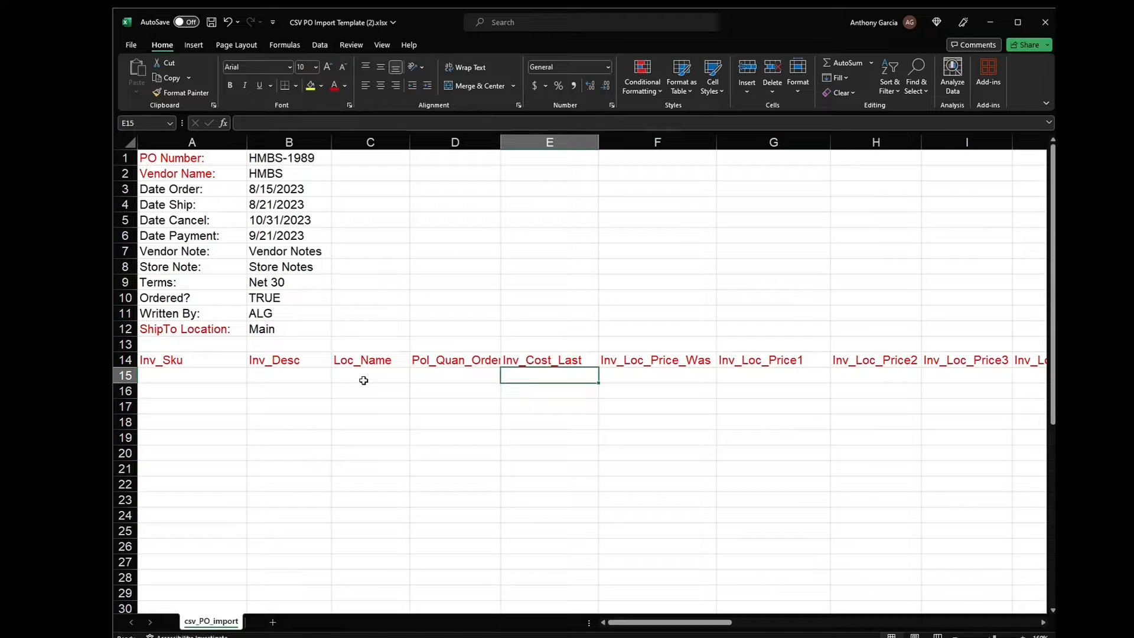
key("Right")
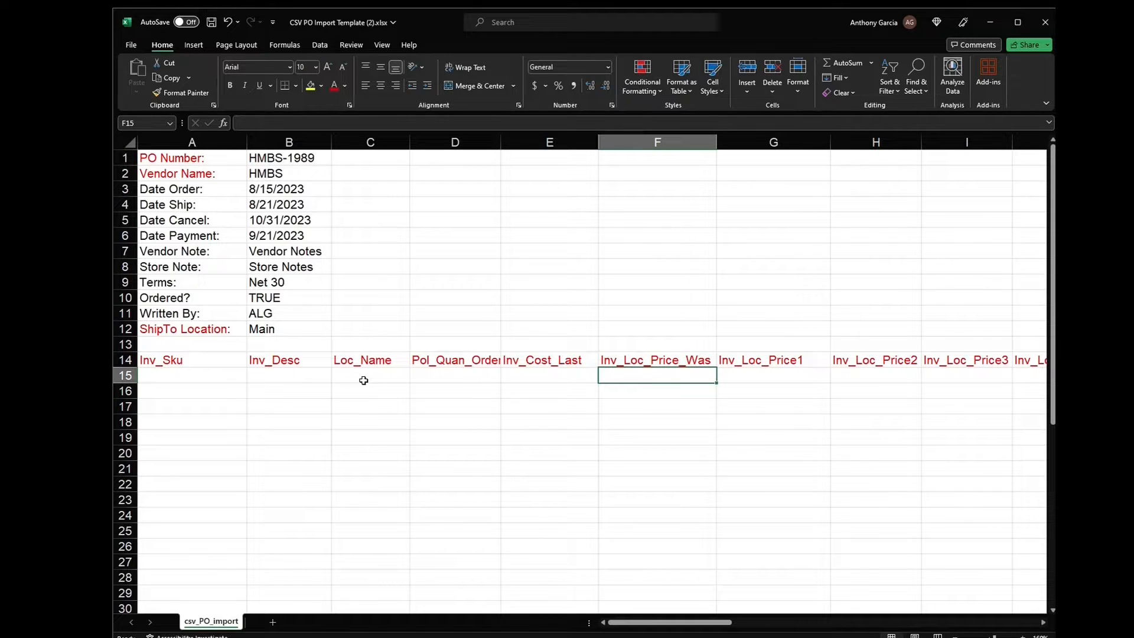
key("Right")
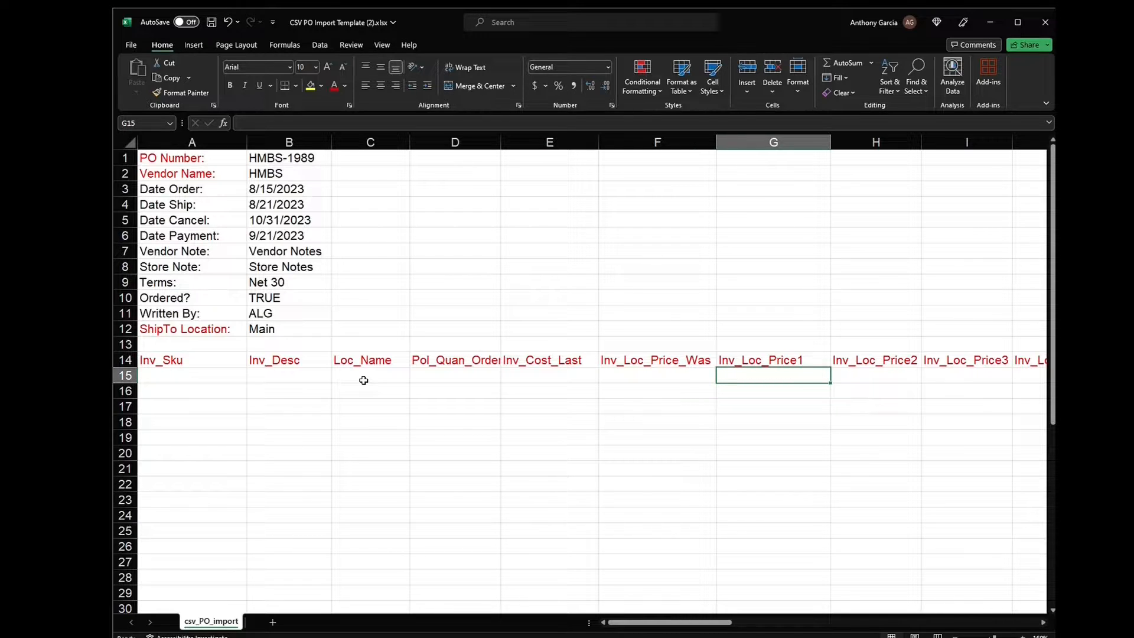
key("Right")
key("Right")
key("Right")
key("Right")
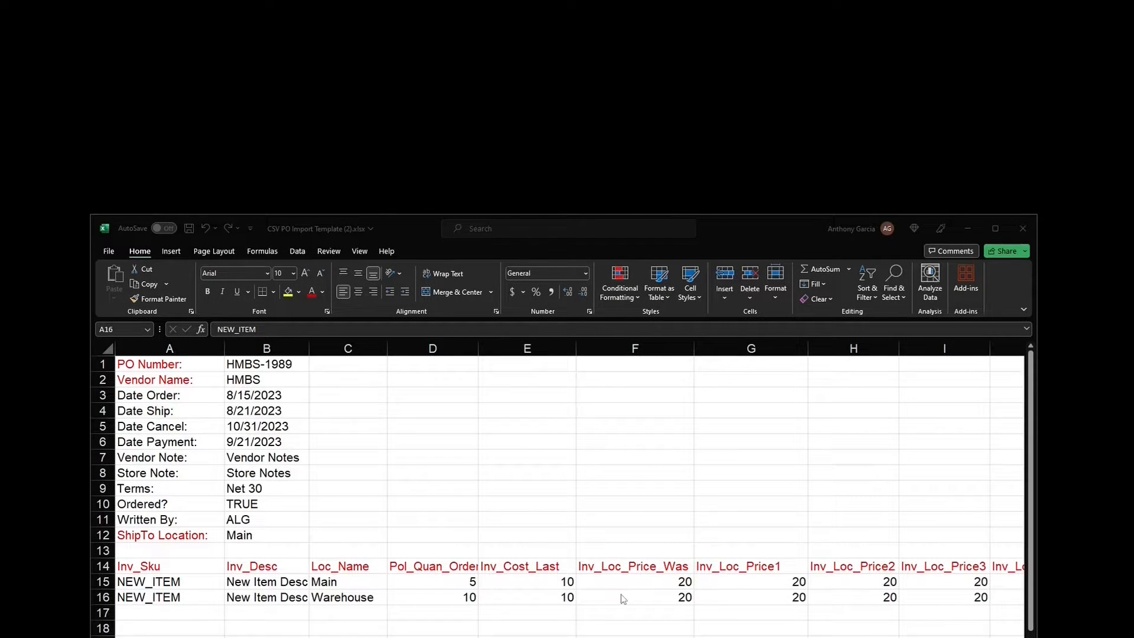
- Examine the two NEW_ITEM rows 15 and 16 and their Loc_Name entries
left_click(199, 594)
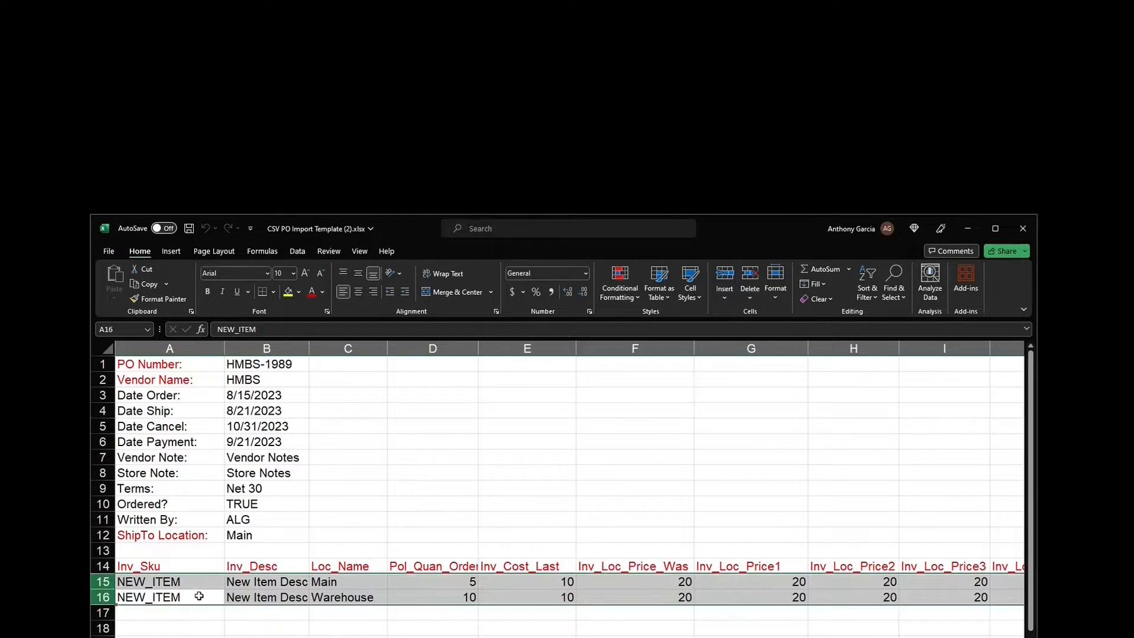
left_click(353, 594)
left_click(350, 584)
left_click(350, 595)
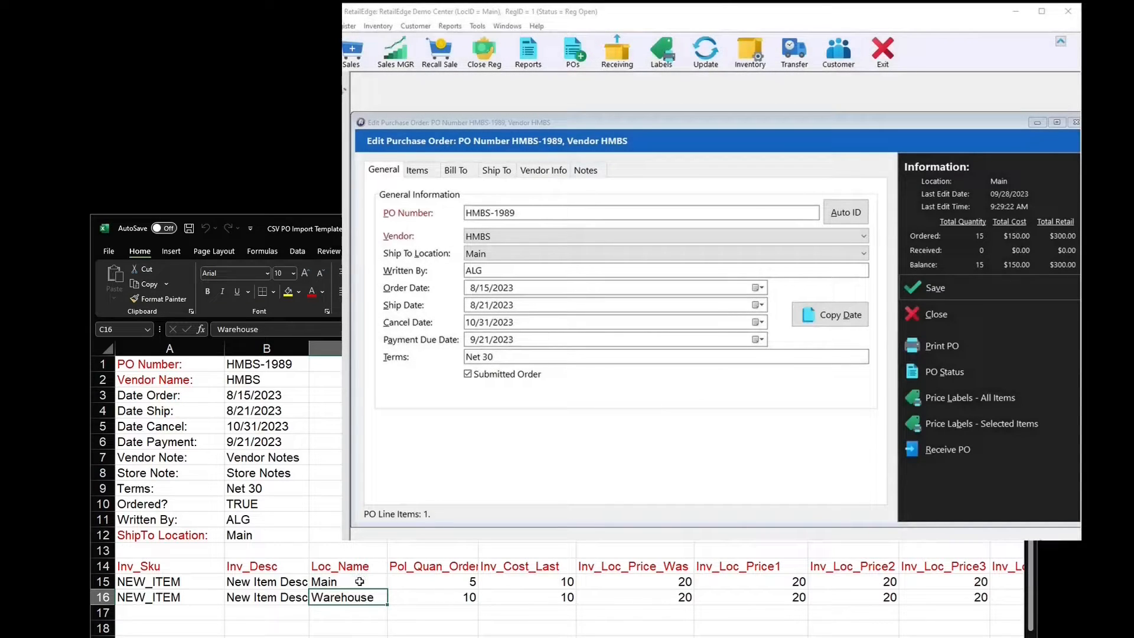
- Open the RetailEdge location list, compare its location names with the Loc_Name cells of rows 15 and 16, and close the list
left_click(477, 26)
mouse_move(497, 39)
left_click(619, 52)
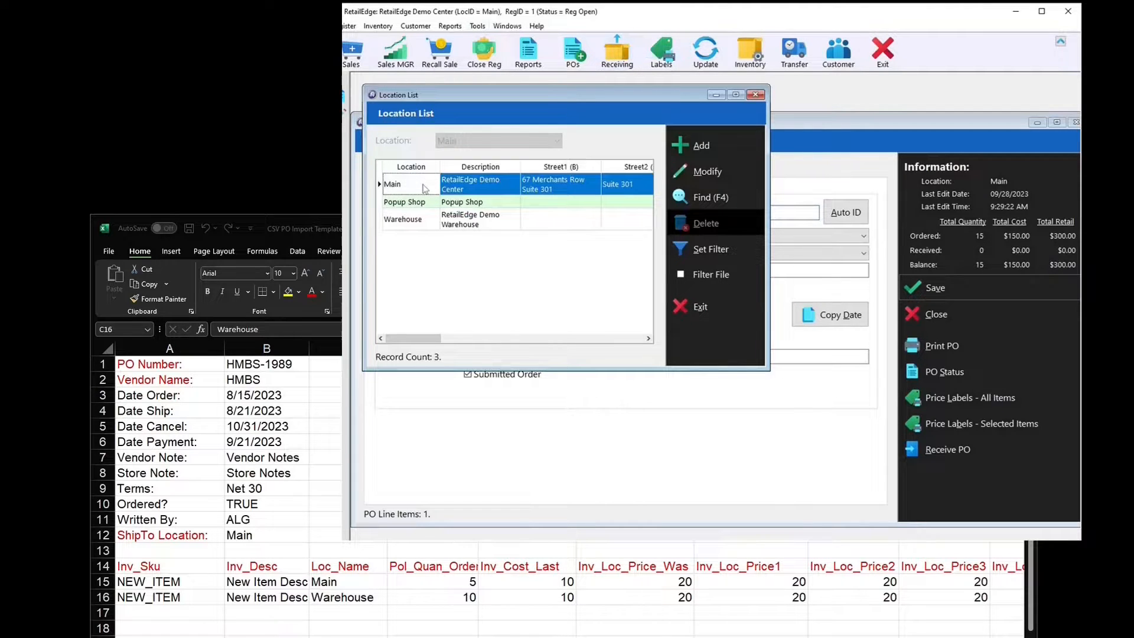
left_click(424, 220)
left_click(328, 596)
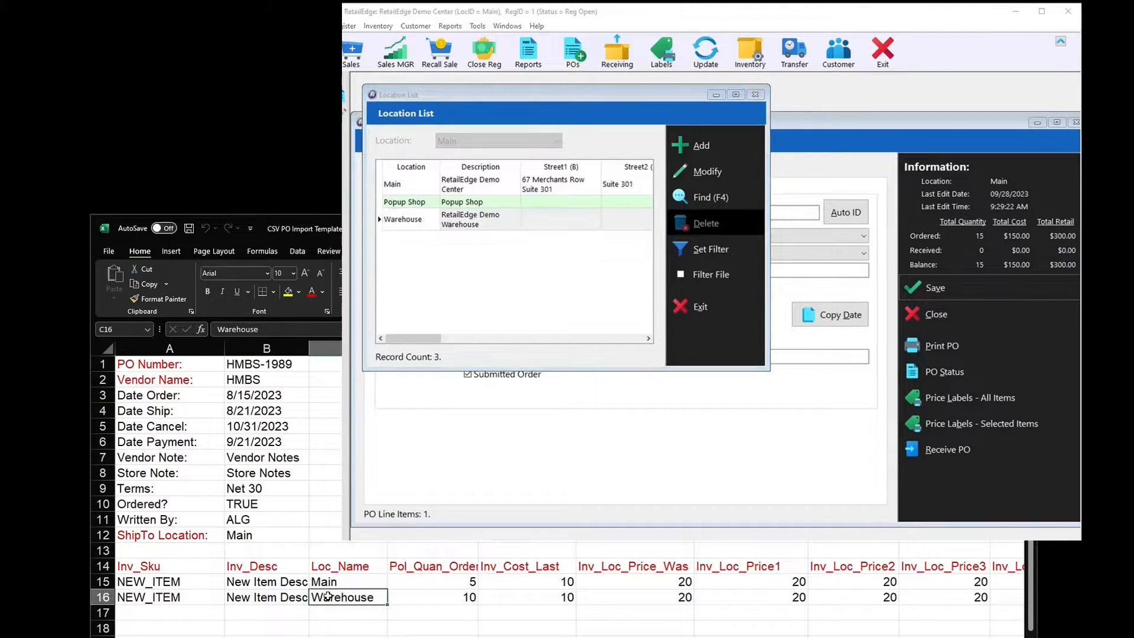
left_click(342, 579)
left_click(343, 595)
left_click(749, 98)
- Check the ordered quantities in D15 and D16 and show the purchase order's item lines in RetailEdge
left_click(452, 583)
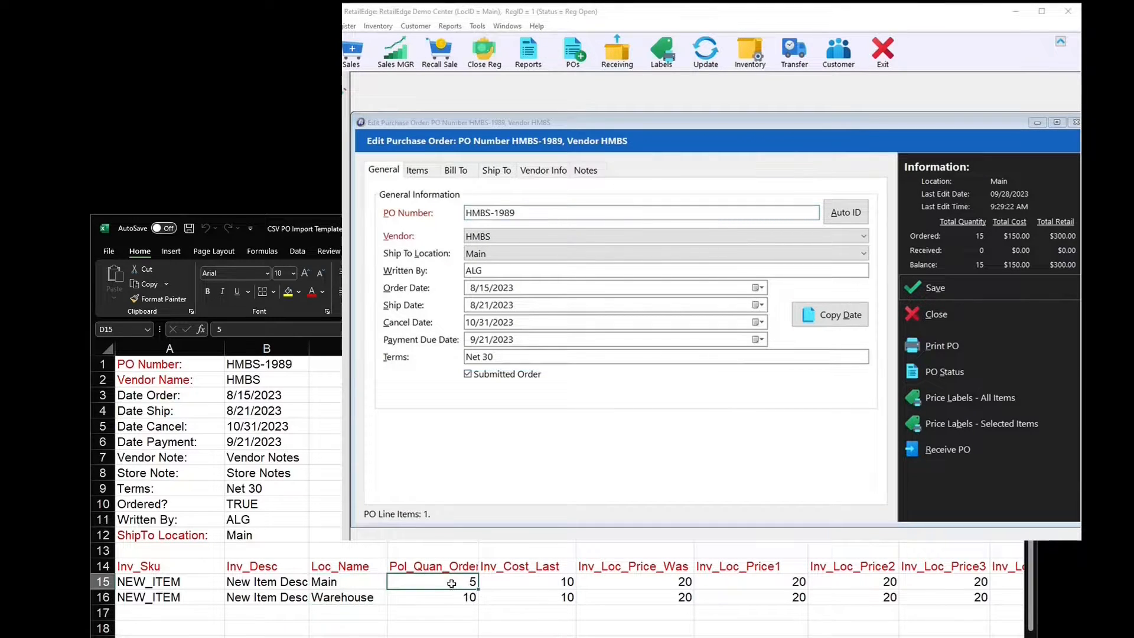
left_click(436, 599)
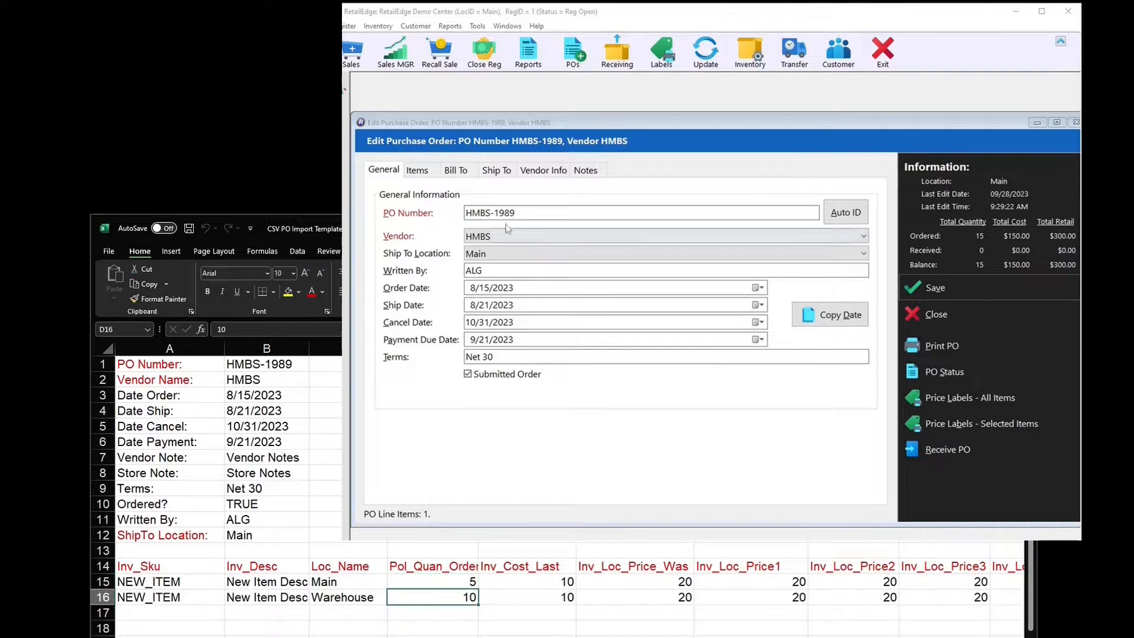
left_click(421, 171)
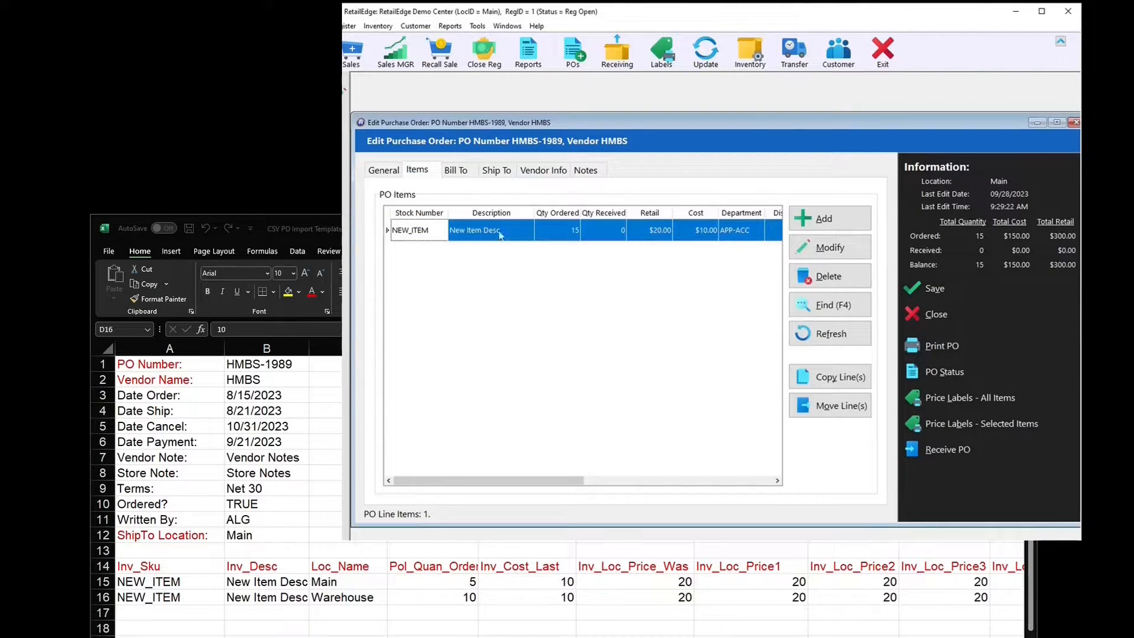
- Open the NEW_ITEM purchase order line in RetailEdge and view its location prices through Price 5
double_click(569, 229)
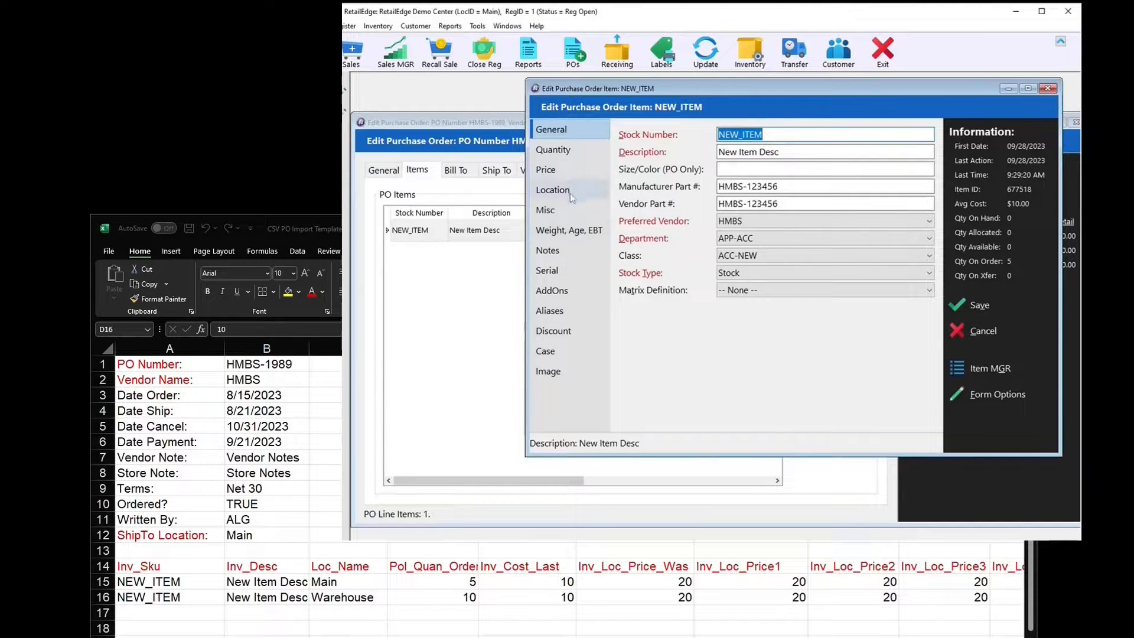
left_click_drag(735, 93, 614, 107)
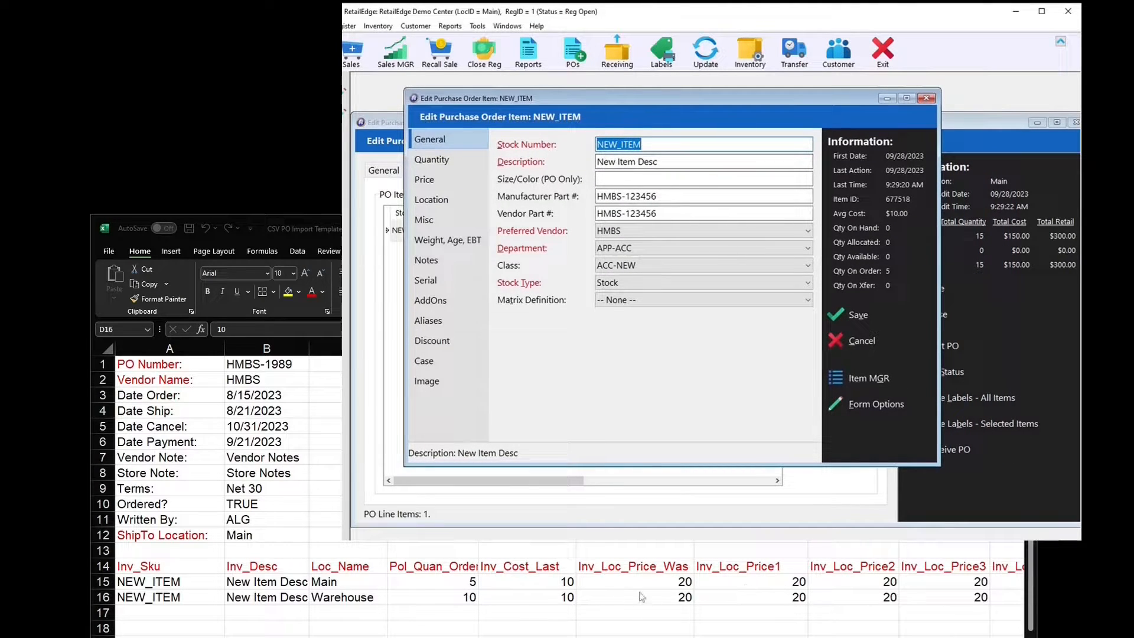
left_click(447, 186)
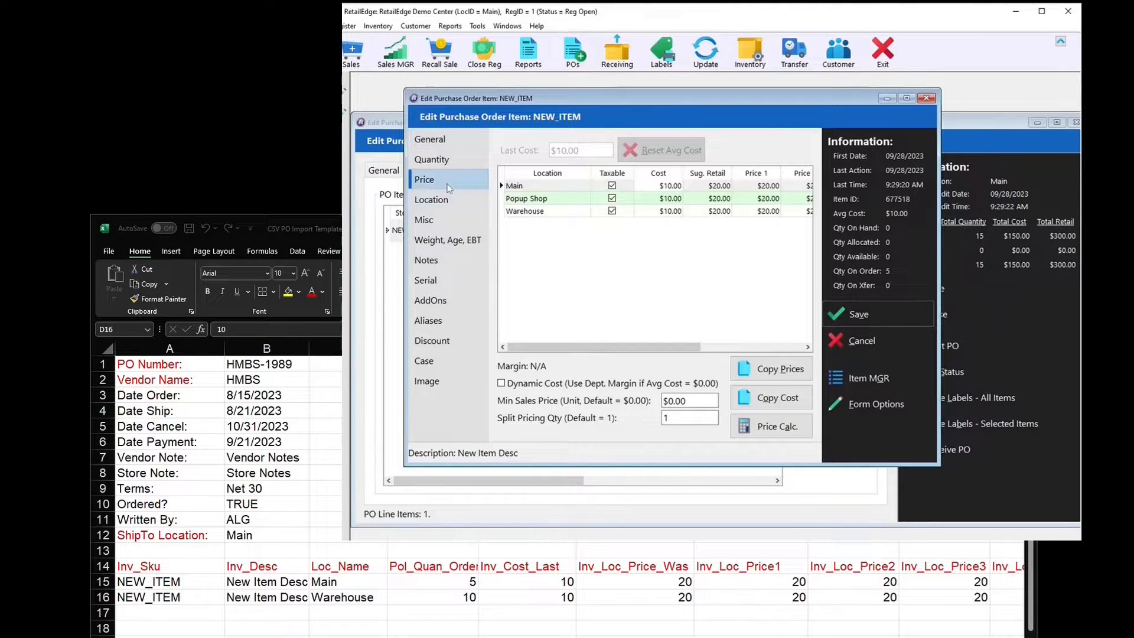
left_click_drag(627, 346, 742, 326)
- In the Excel template, examine the cost and price cells of row 16 from Inv_Cost_Last through Inv_Loc_Price5
left_click(1000, 609)
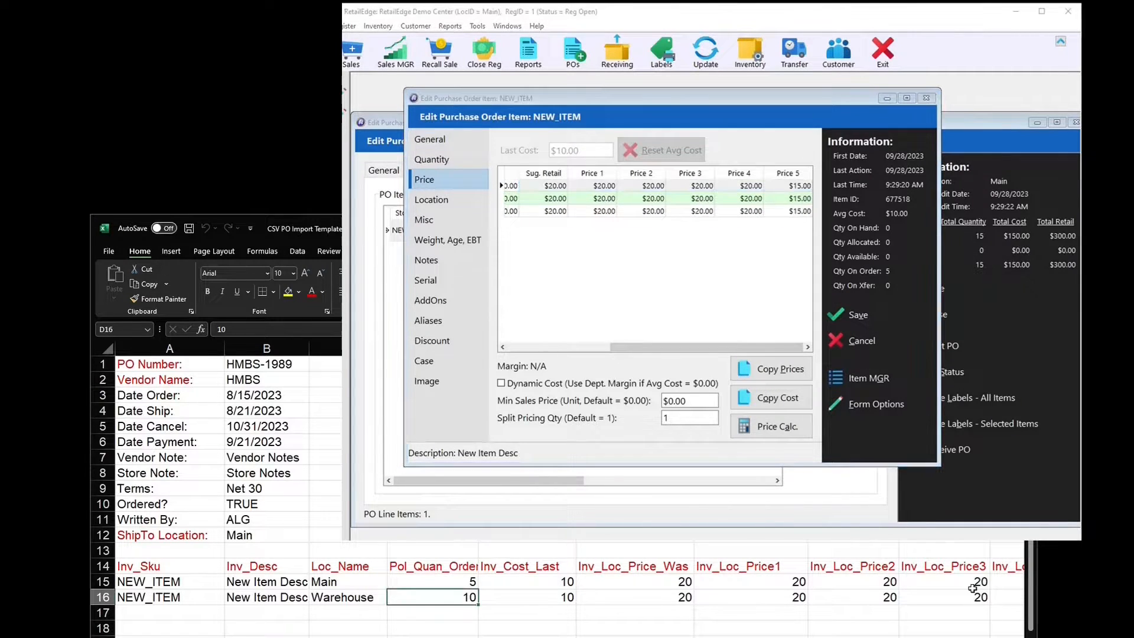
key("Right")
key("Right")
key("Right")
key("Right")
key("Right")
key("Right")
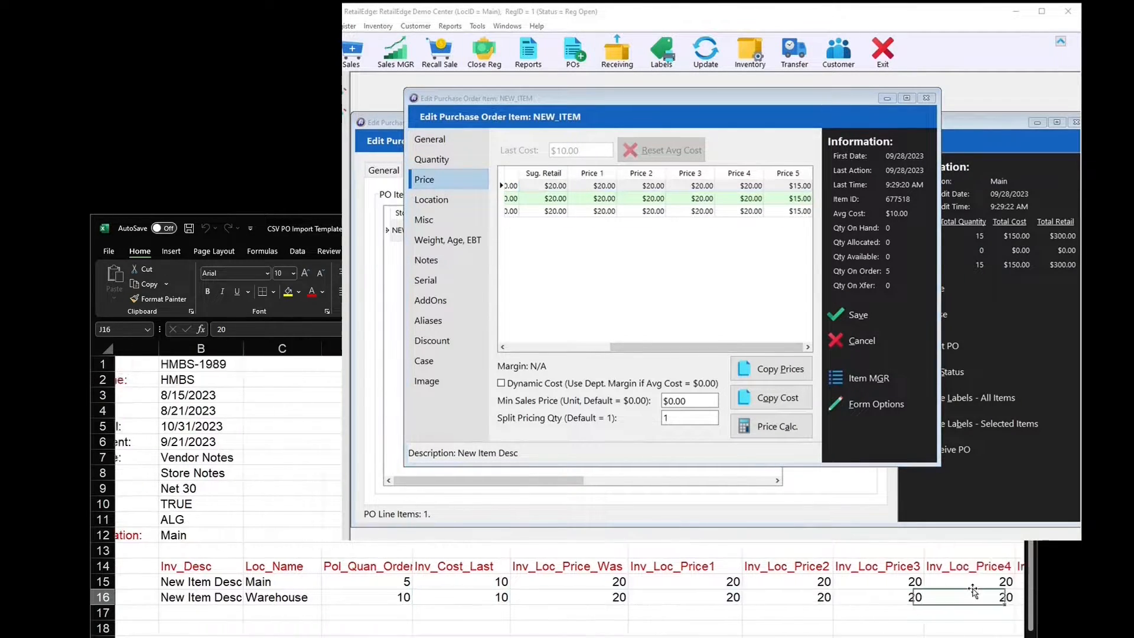
key("Right")
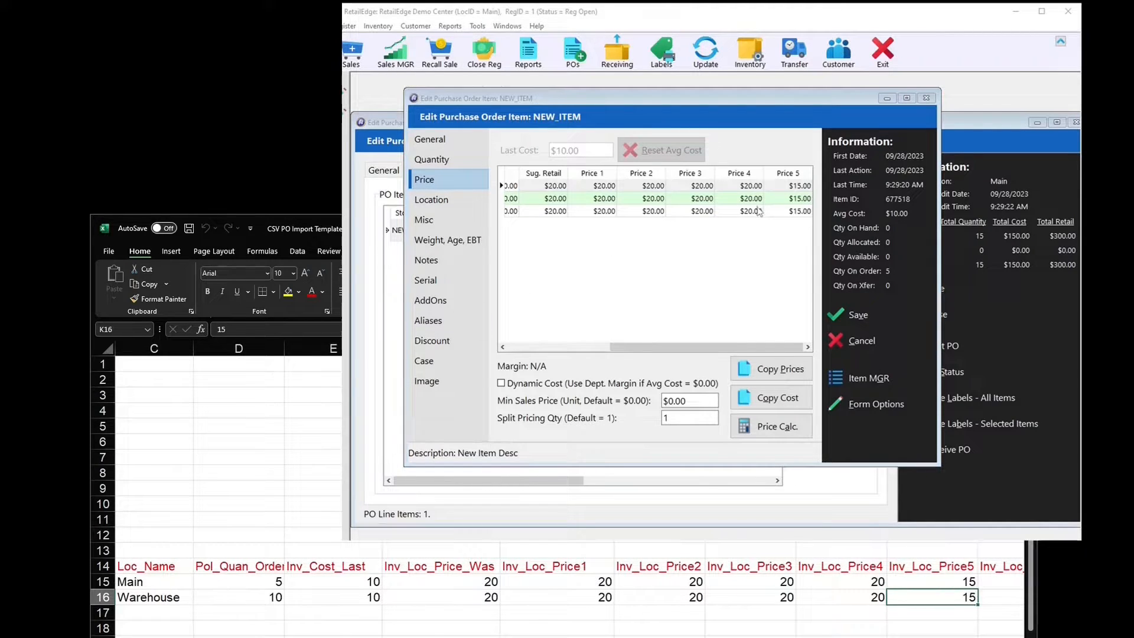
- Check the Price 5 values of the Main, Popup Shop and Warehouse locations in the RetailEdge item
left_click(800, 189)
left_click(796, 199)
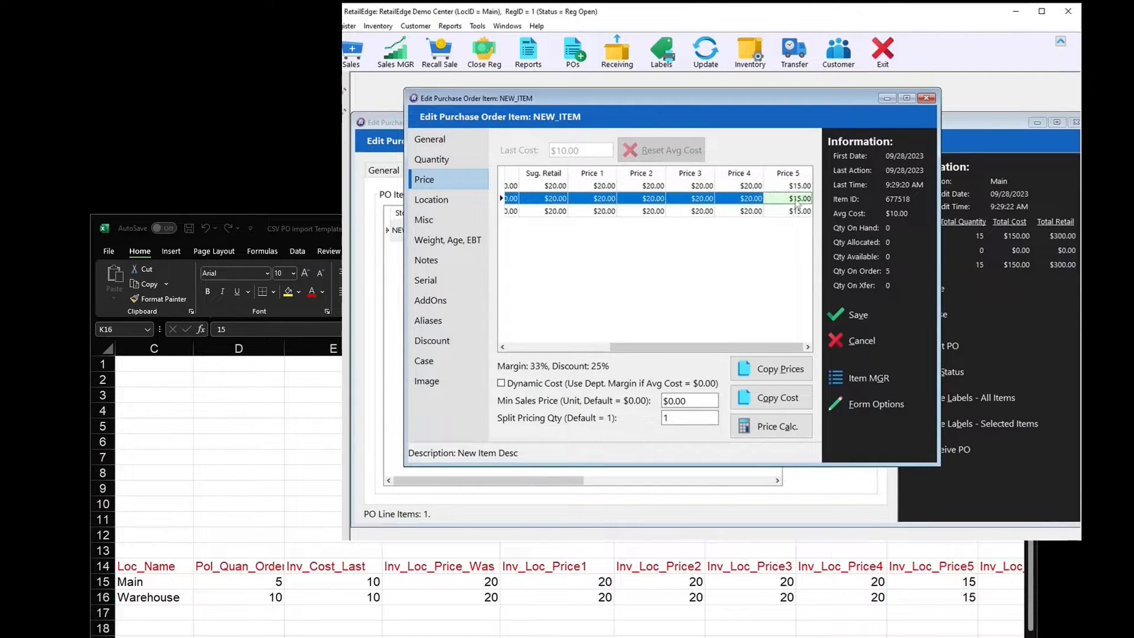
left_click(794, 213)
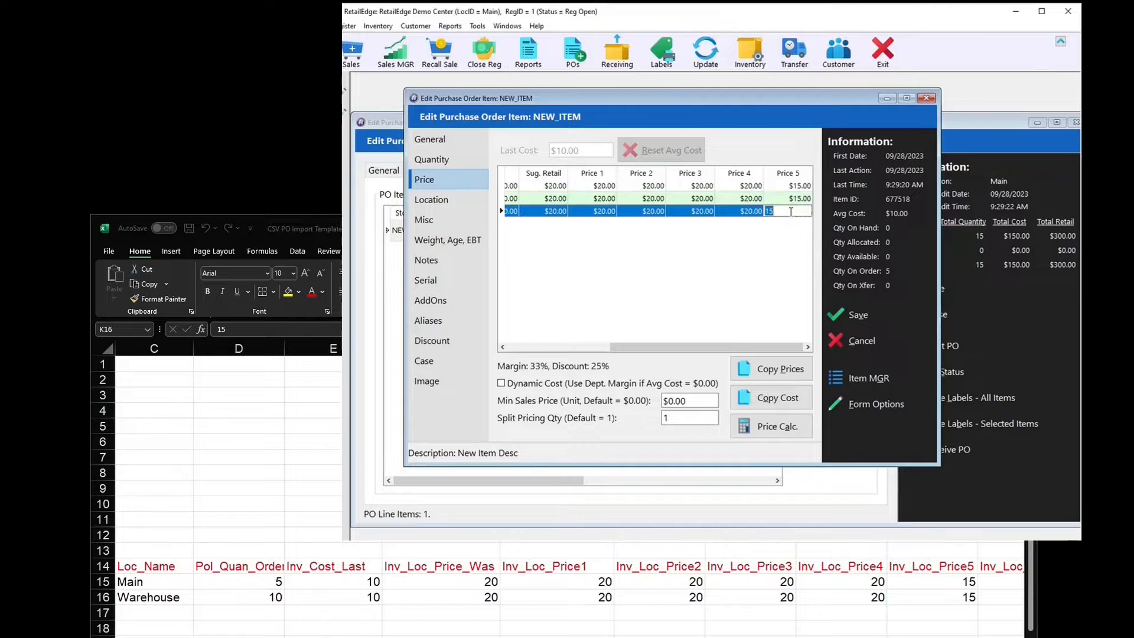
left_click(774, 200)
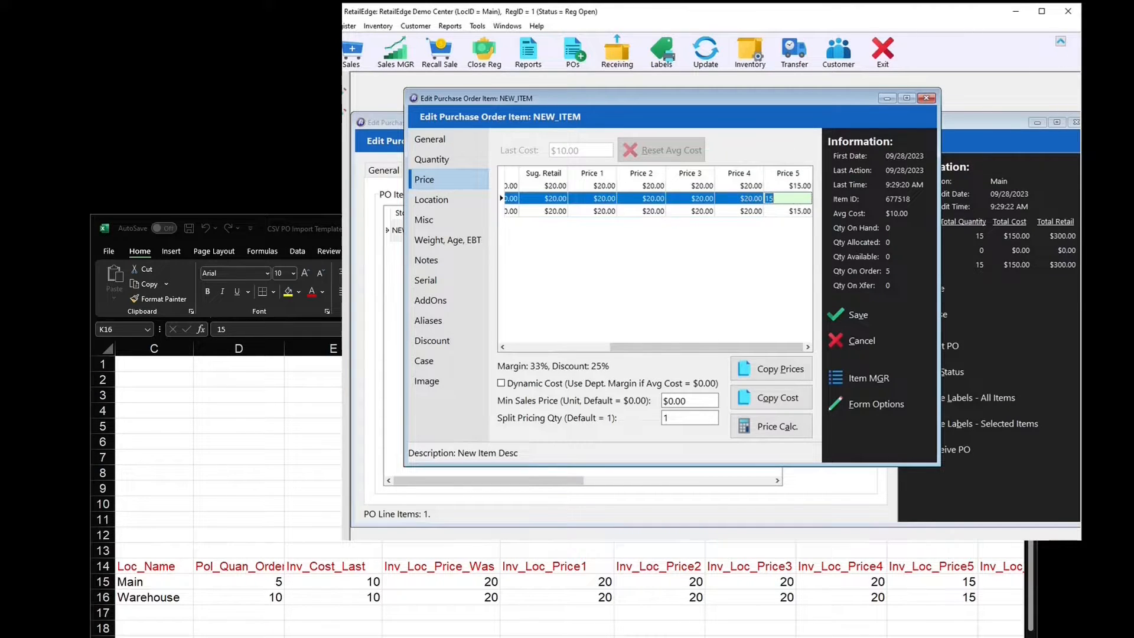
- View the item's location settings and ordered quantities per location, and compare the quantities with the template's ordered quantity column
left_click(444, 201)
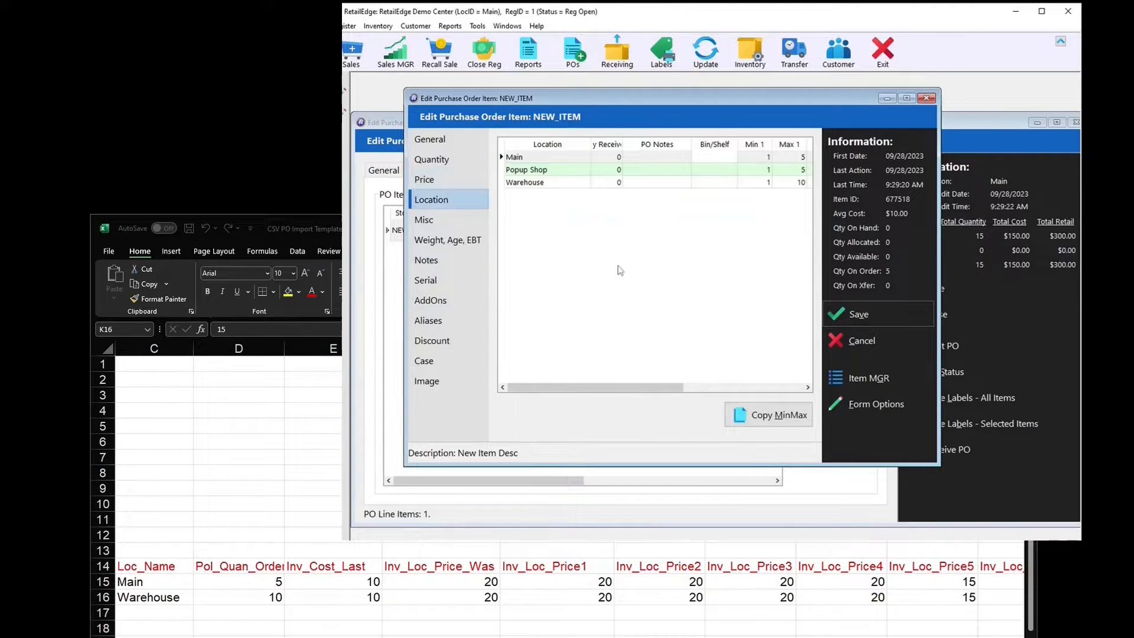
left_click(442, 161)
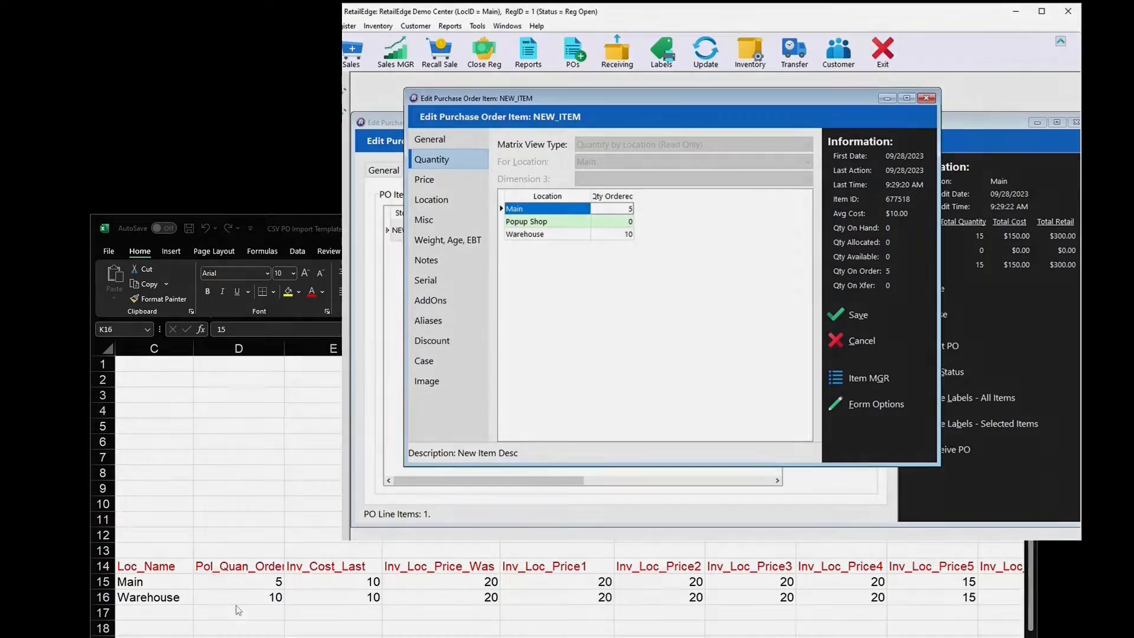
left_click(236, 605)
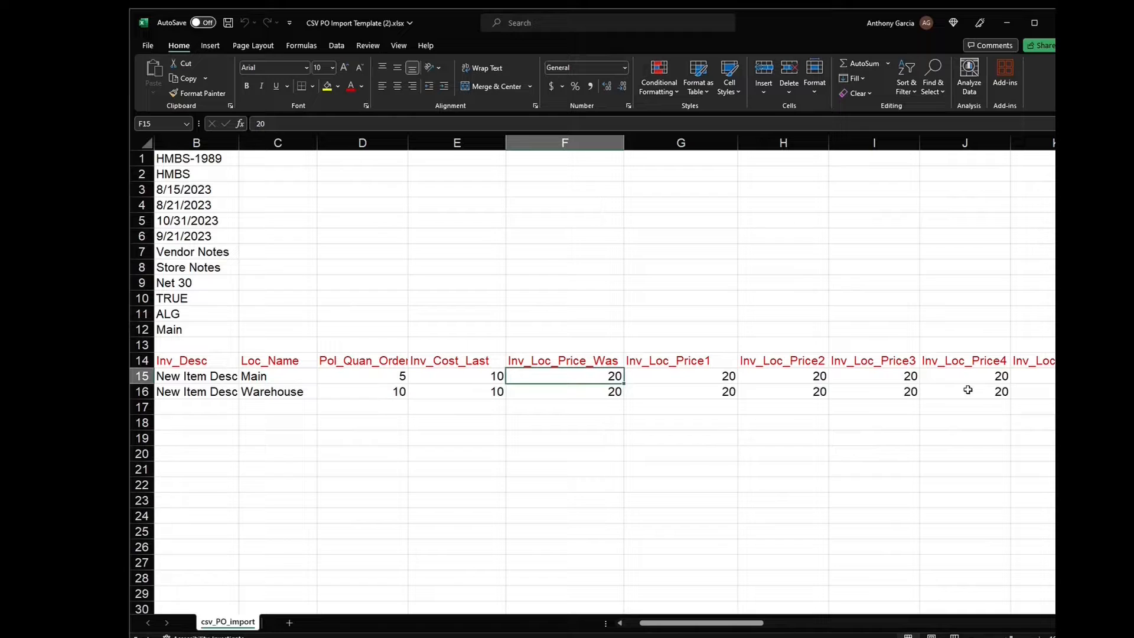
- In the Excel template, examine the remaining required fields in row 15 from Inv_Loc_Price1 through Inv_Loc_Taxable, Inv_VendorID and Inv_DepartID
key("Right")
key("Right")
key("Right")
key("Right")
key("Right")
key("Right")
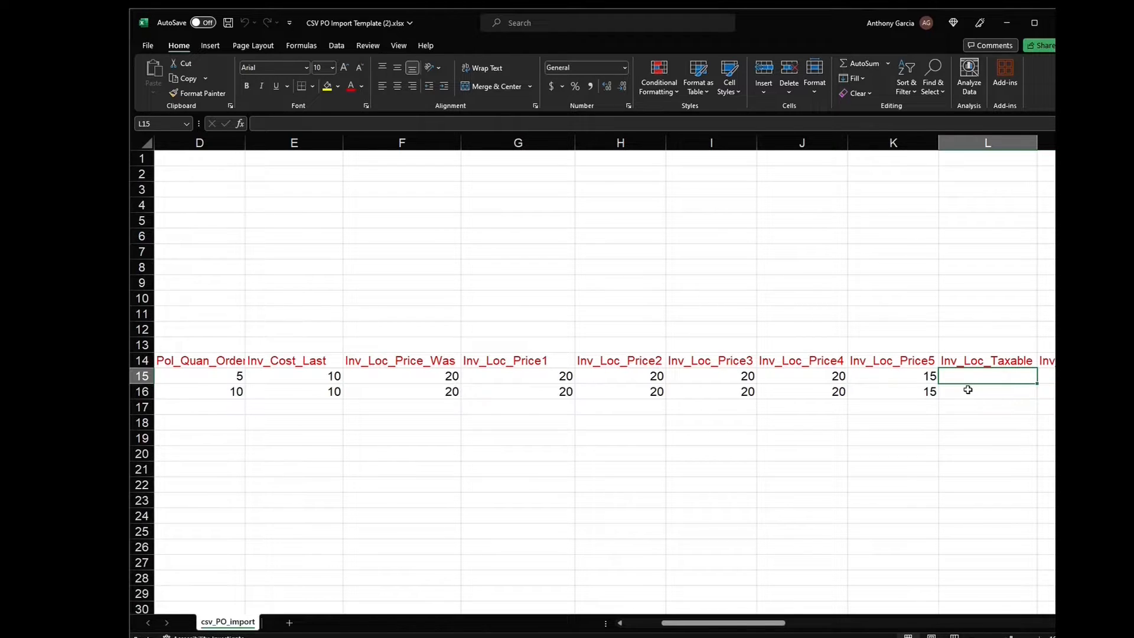
key("Right")
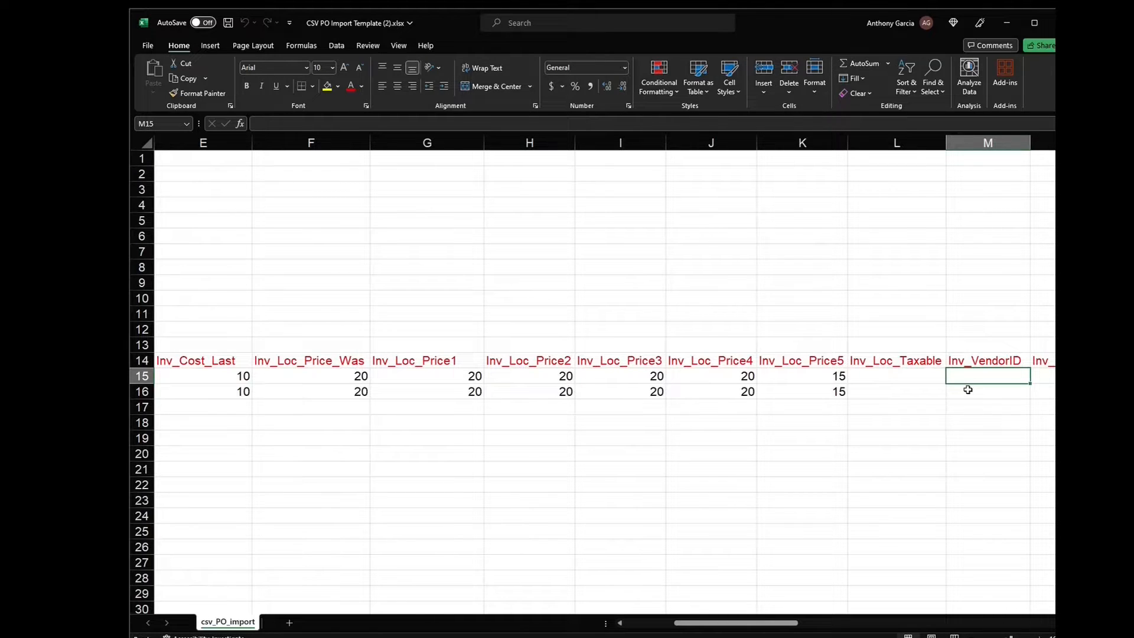
key("Right")
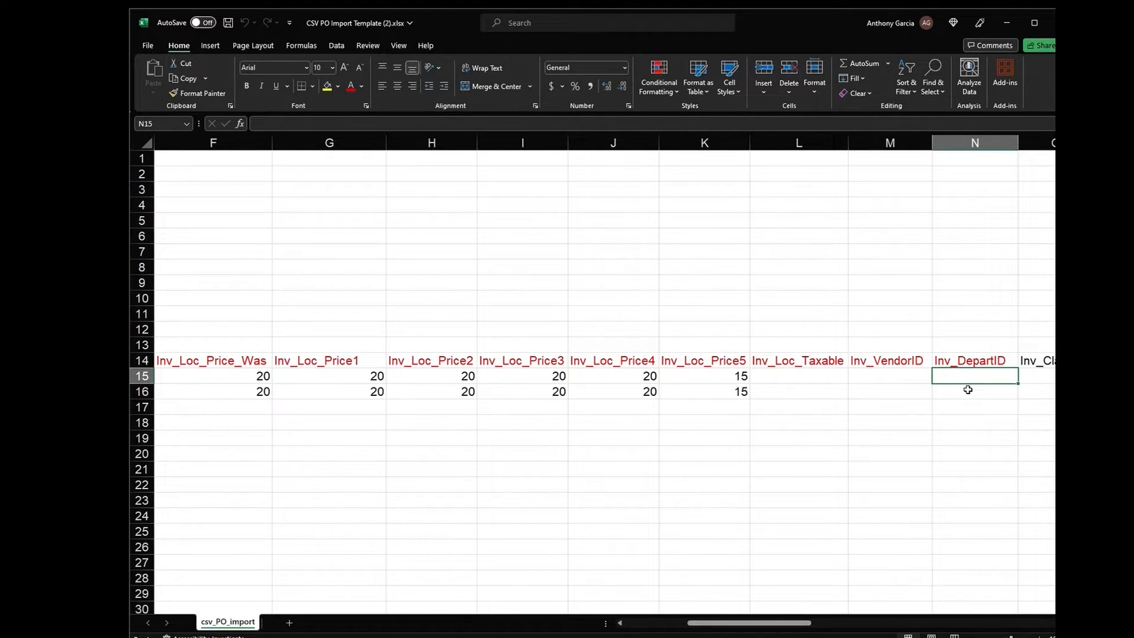
- Examine the optional item fields in row 15 from Inv_ClassID through the UPC and part number columns to Inv_Weight
key("Right")
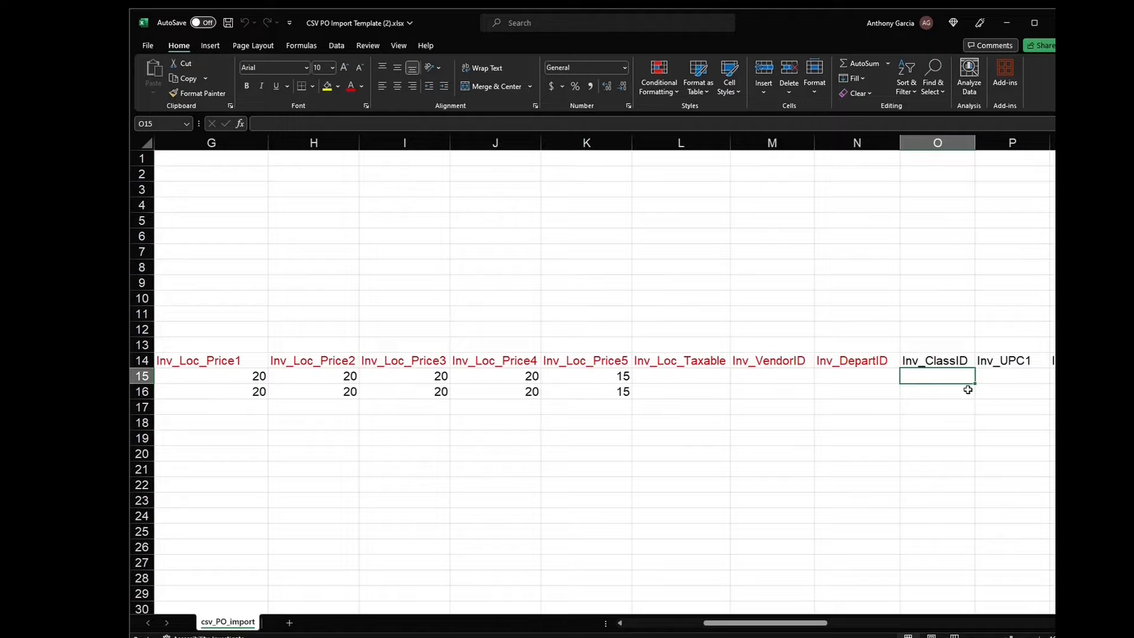
key("Right")
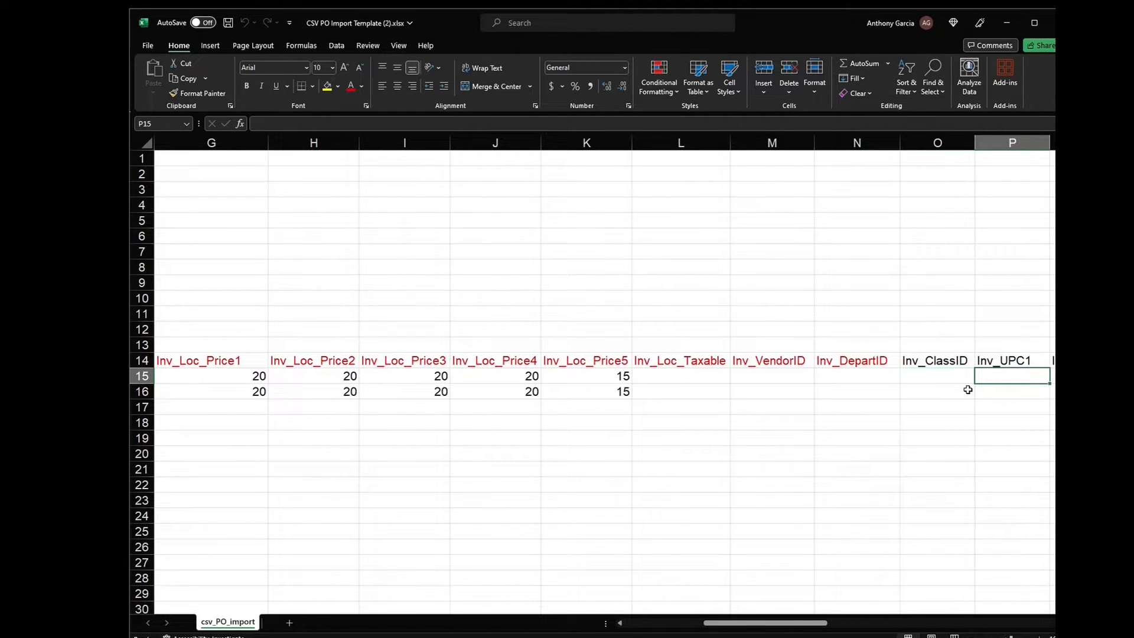
key("Right")
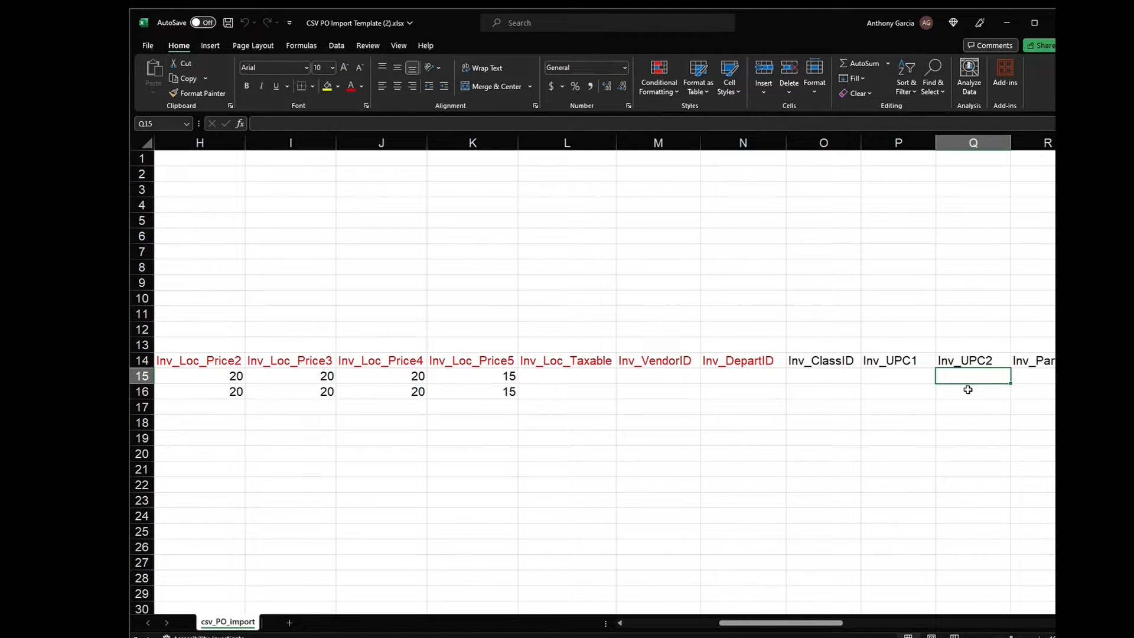
key("Right")
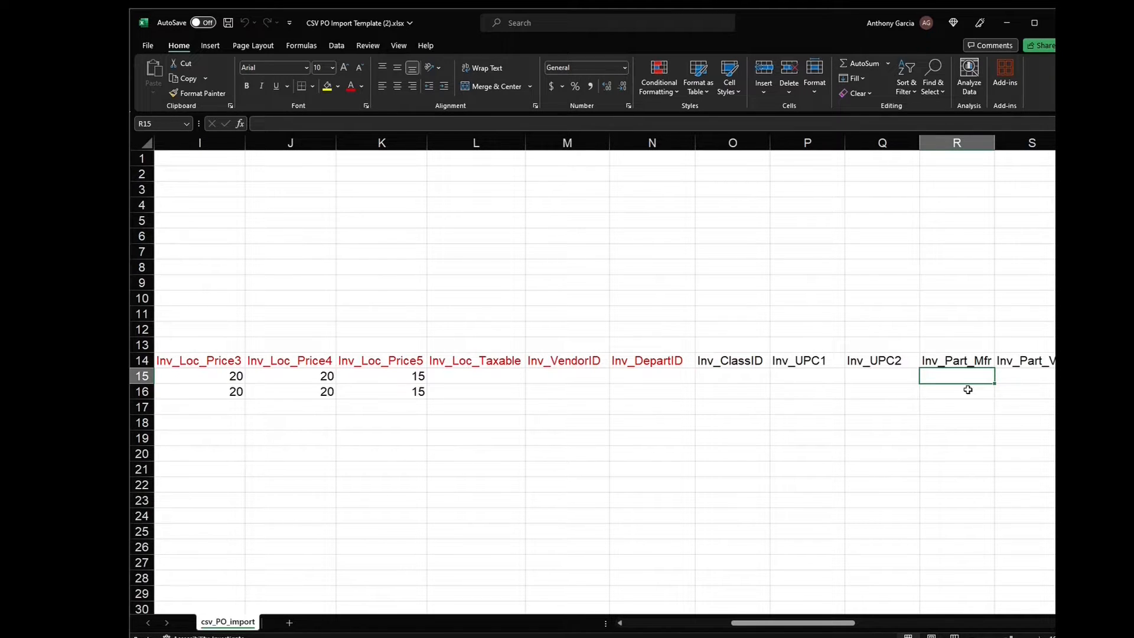
key("Right")
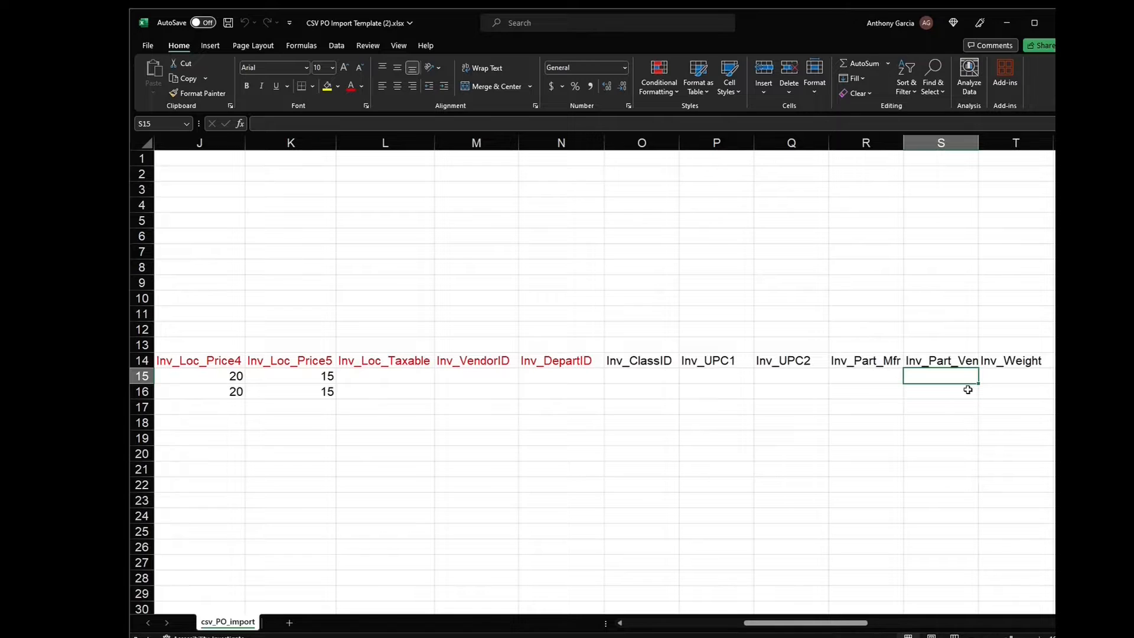
key("Right")
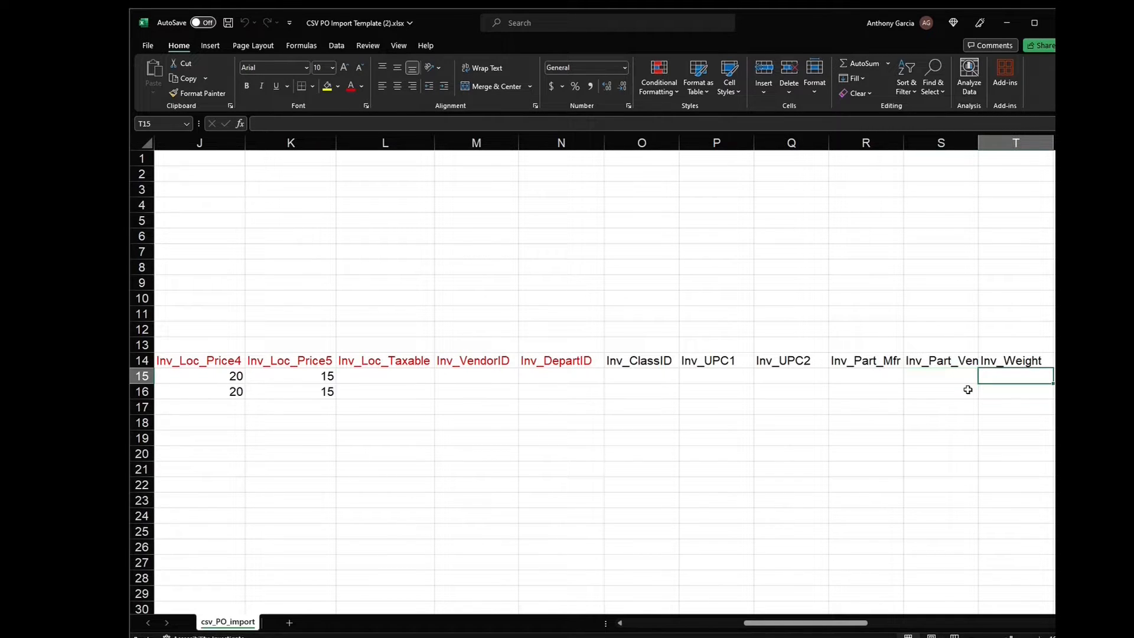
- Examine the Inv_ExpCode, Inv_User1 to Inv_User5 and Inv_Price_Min cells of row 15
key("Right")
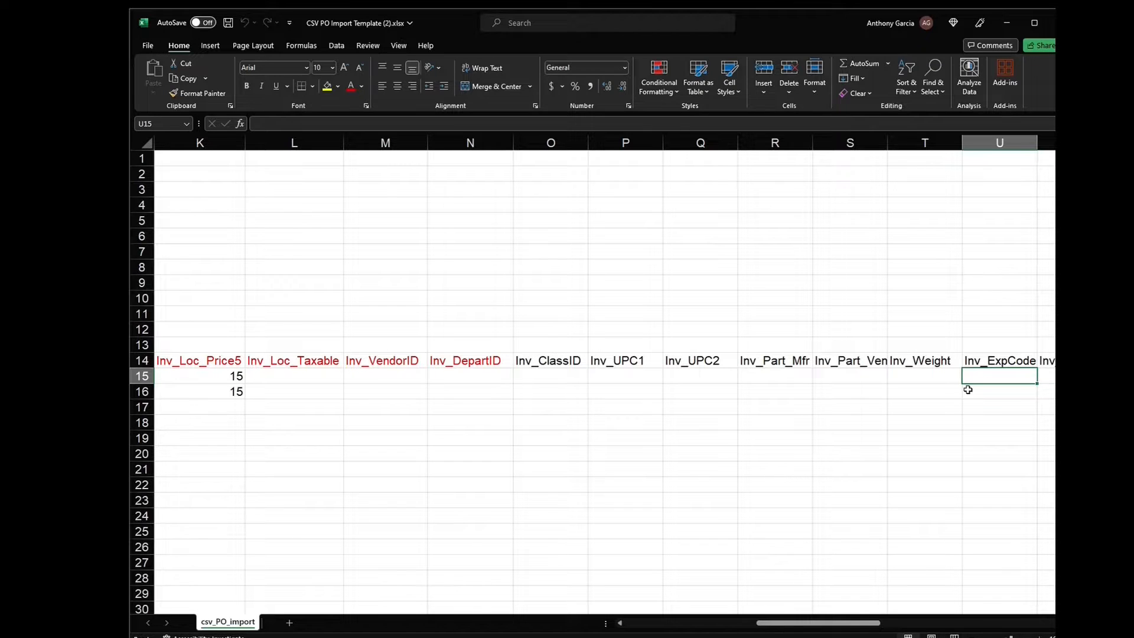
key("Right")
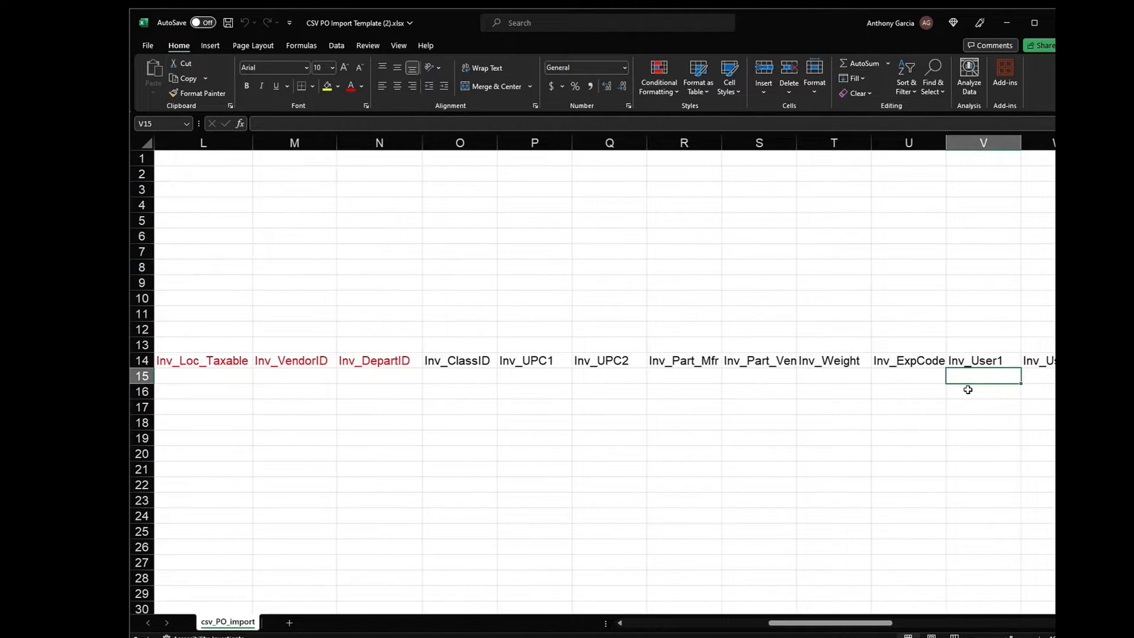
key("Right")
key("Right")
key("Right")
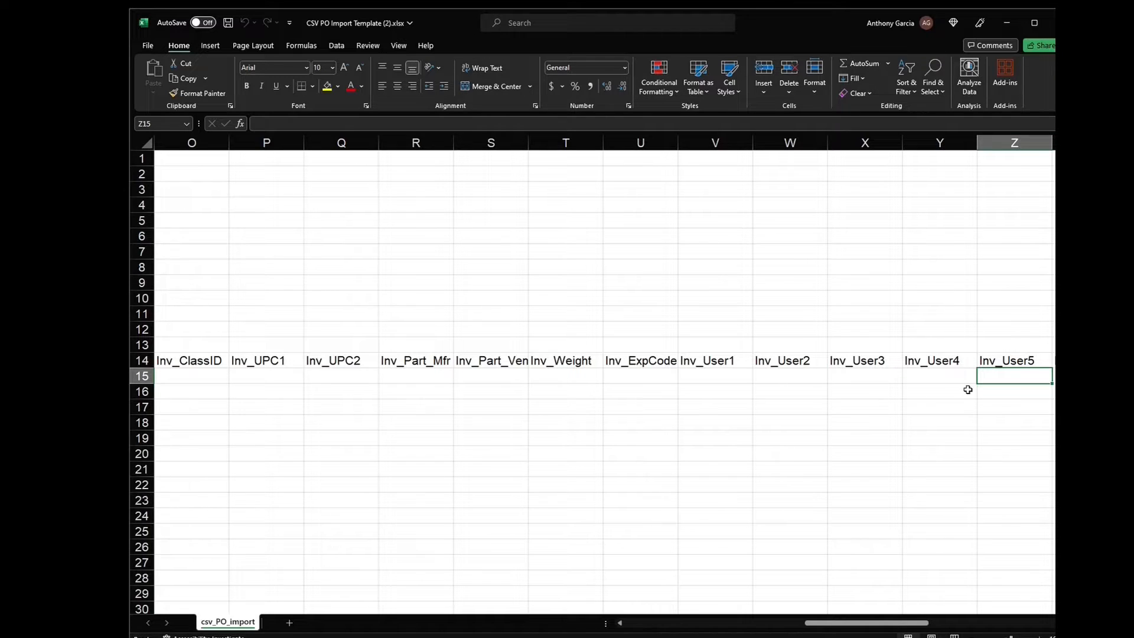
key("Right")
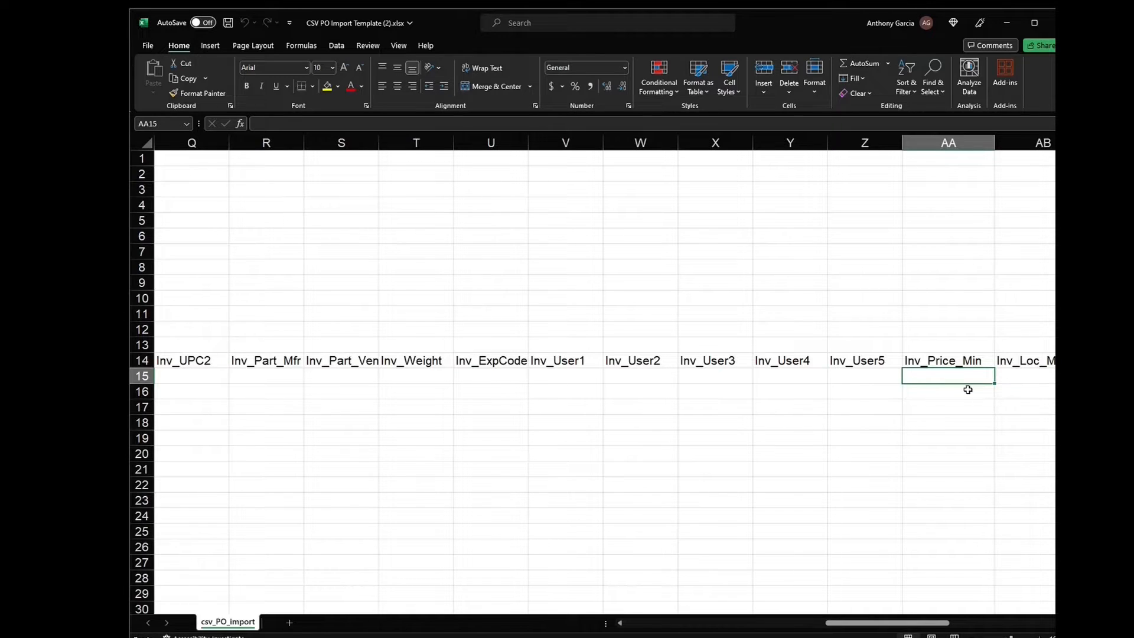
- Examine the location minimum and maximum cells of row 15 from Inv_Loc_Min1 to Inv_Loc_Max4, then Inv_ItemID and the following column
key("Right")
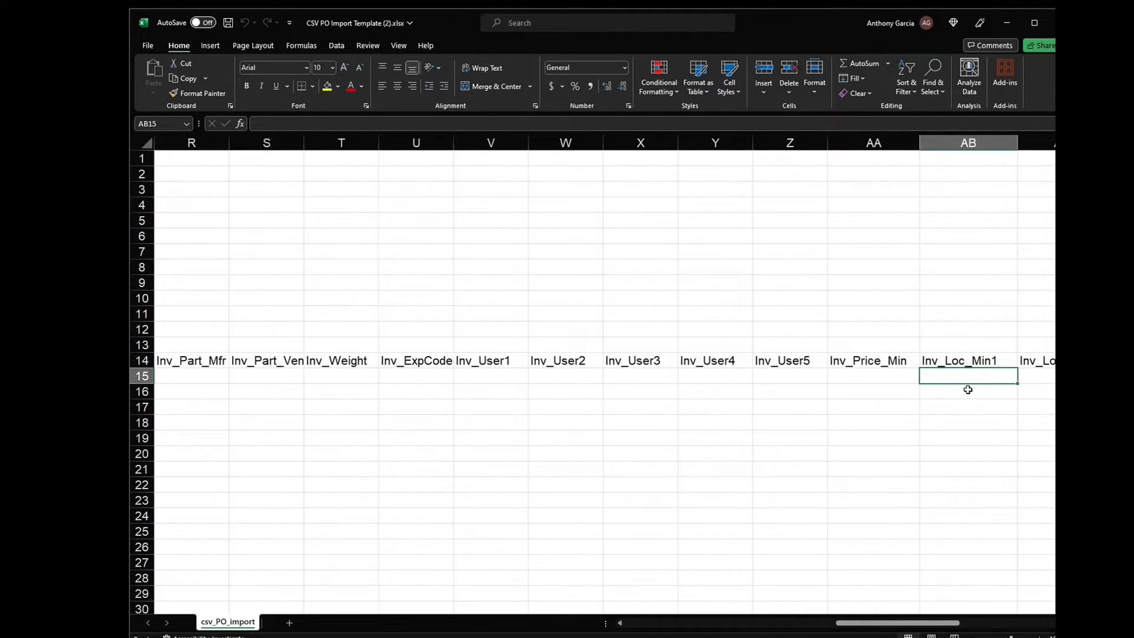
key("Right")
key("Right")
key("Right")
key("Right")
key("Right")
key("Right")
key("Right")
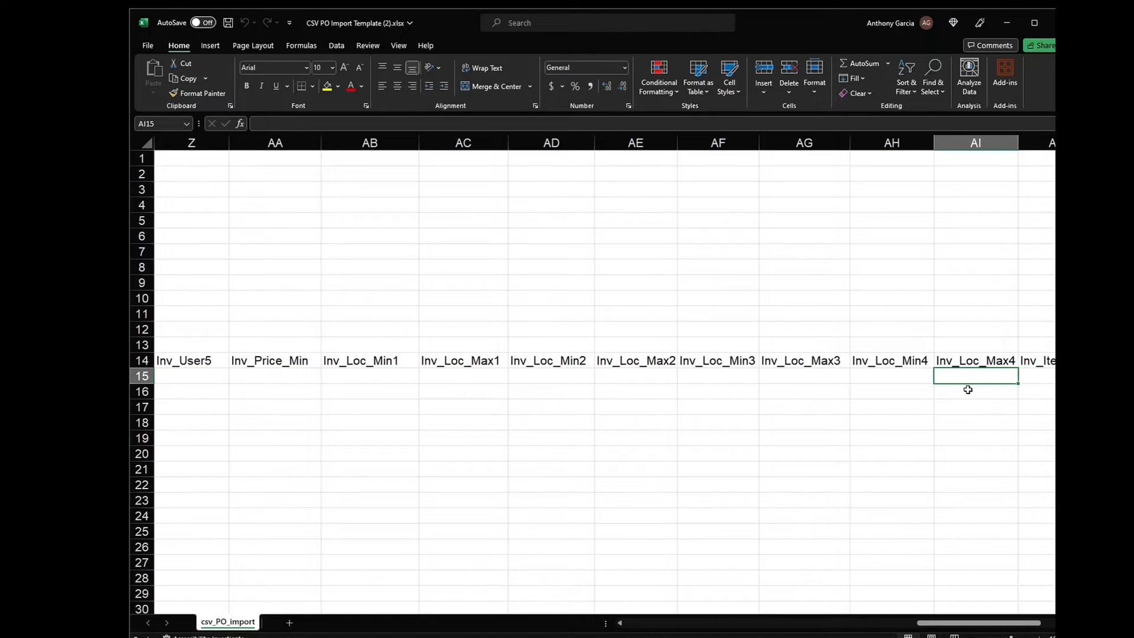
key("Right")
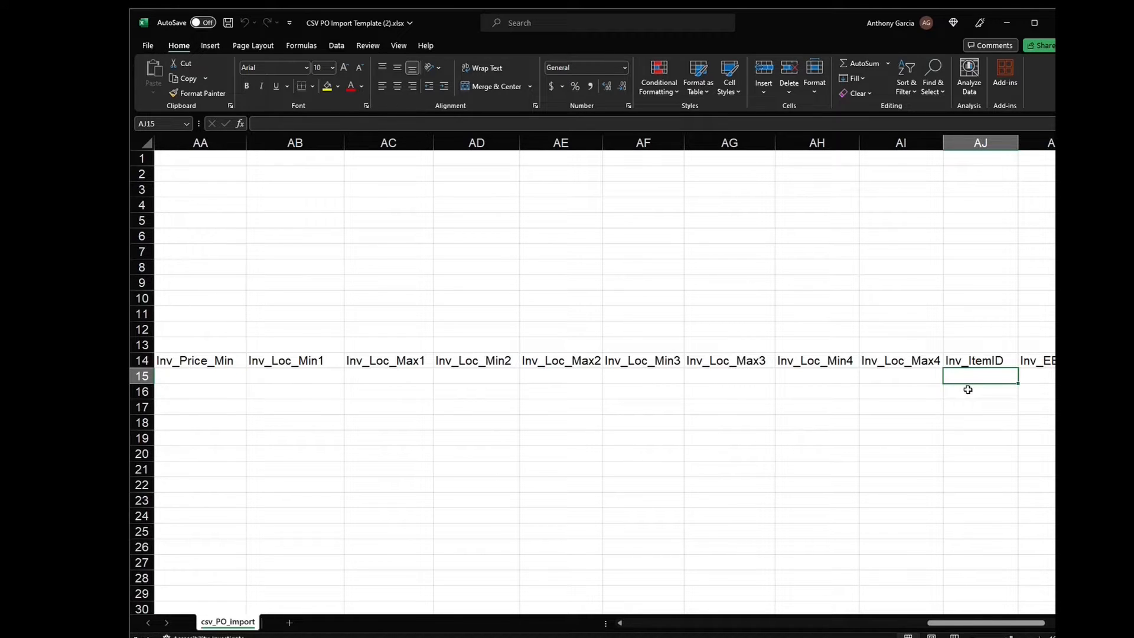
key("Right")
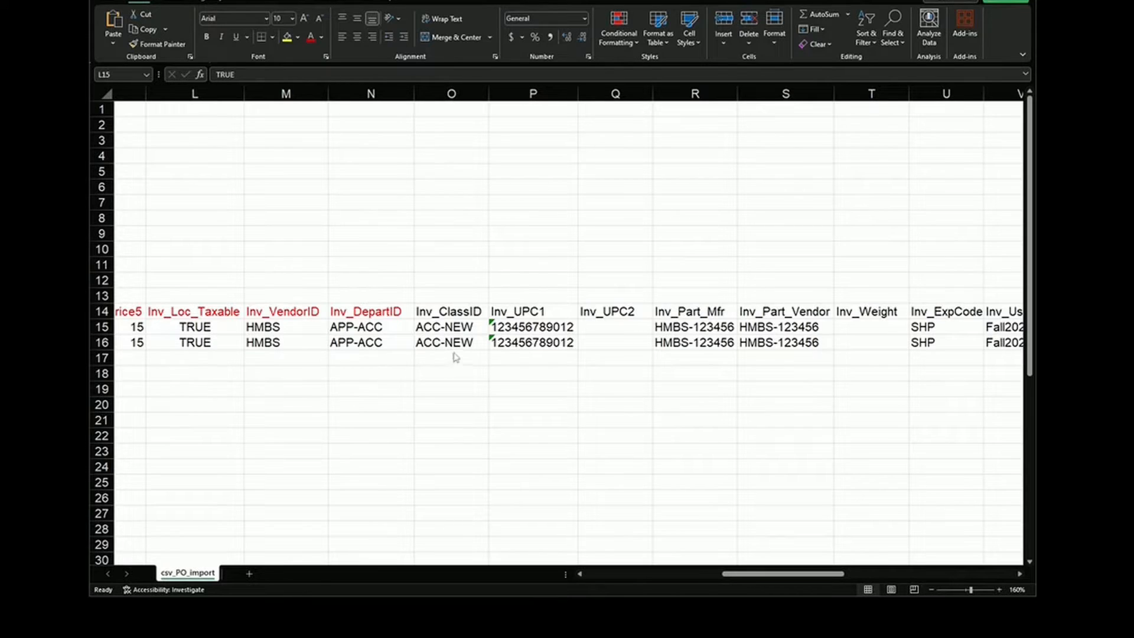
- In the filled-in template, check the sample entries under Inv_Loc_Taxable, Inv_VendorID, Inv_DepartID, Inv_ClassID and Inv_UPC1 in rows 15 and 16
left_click(204, 327)
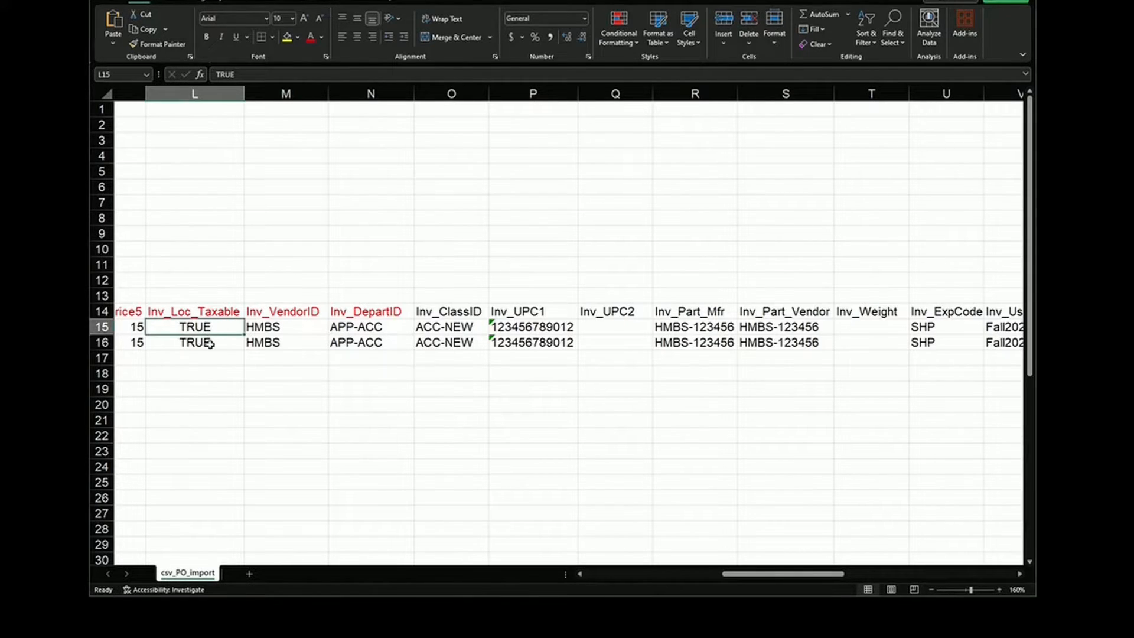
left_click(211, 343)
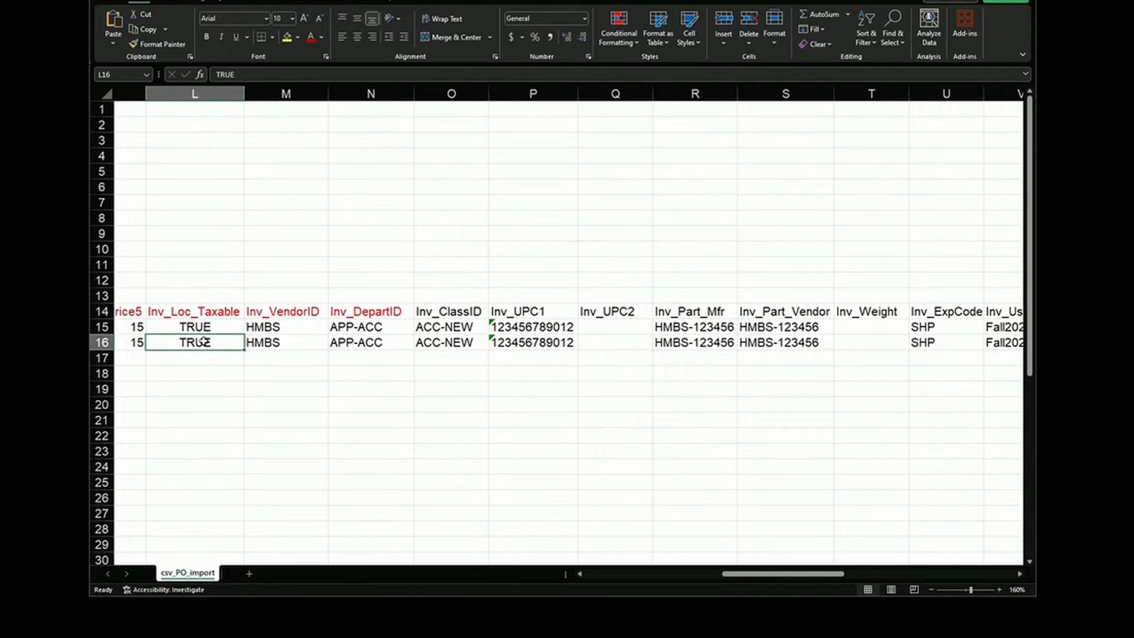
left_click(269, 331)
left_click(282, 346)
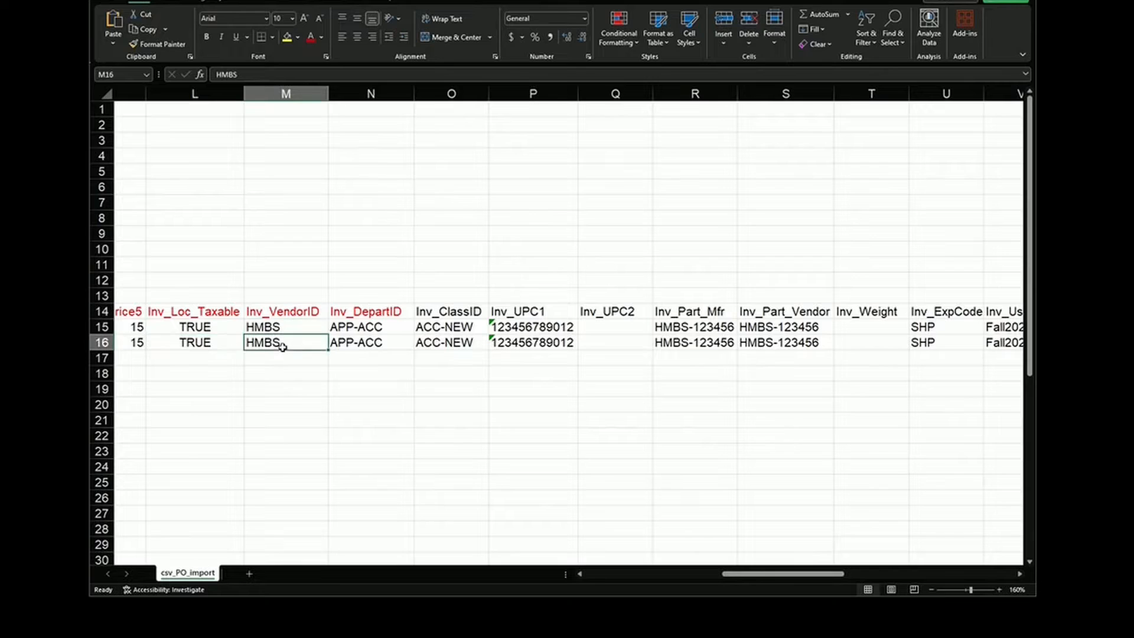
left_click(367, 330)
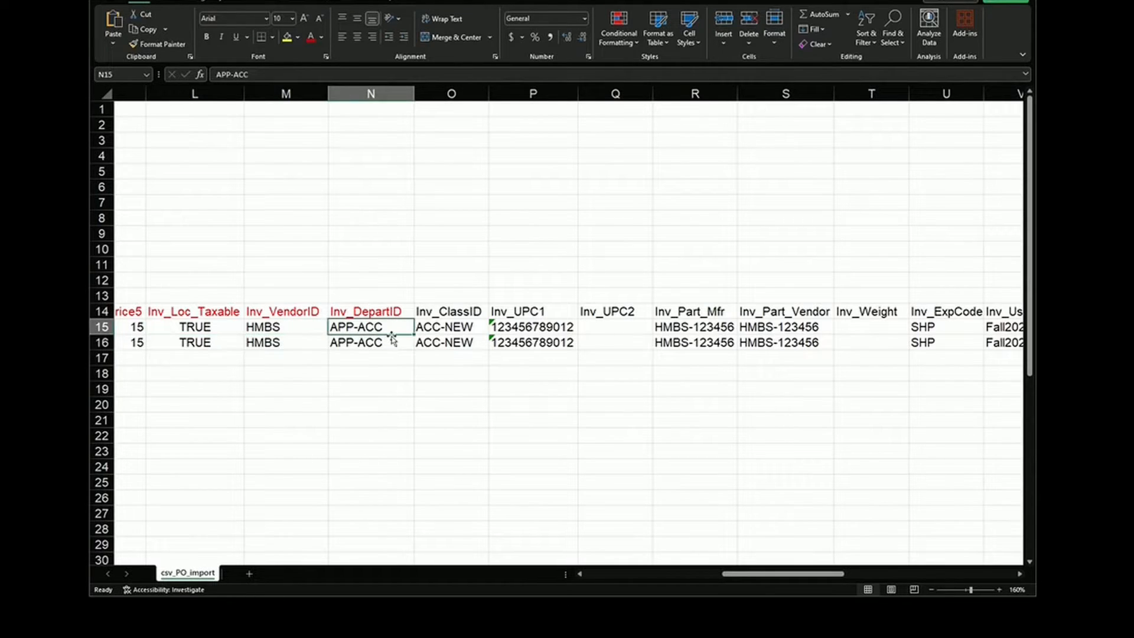
left_click(467, 332)
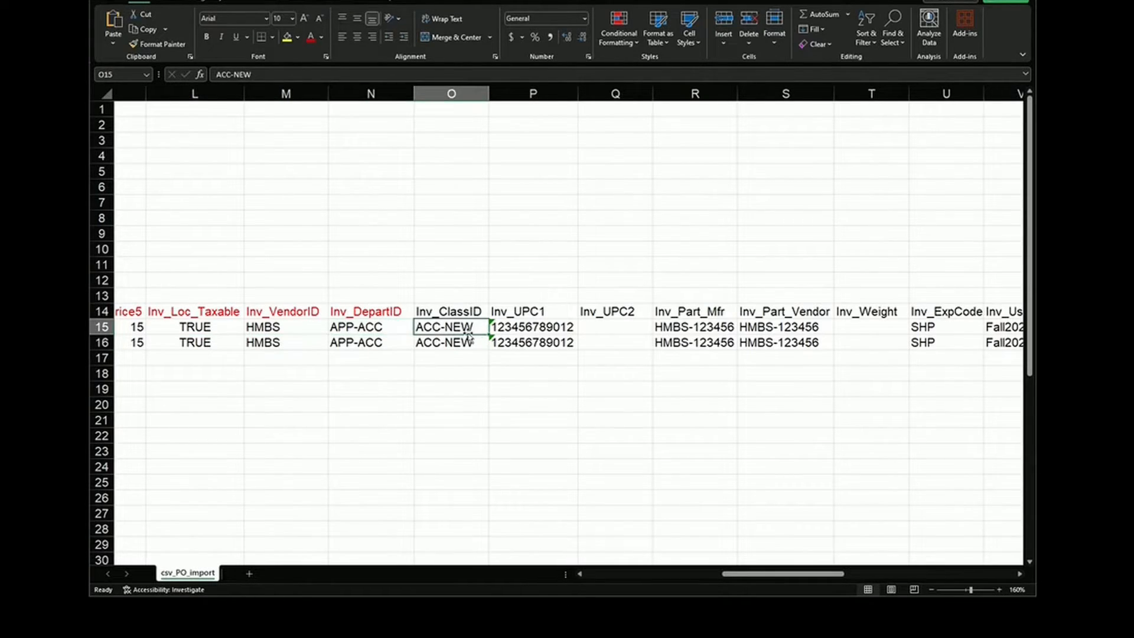
key("Right")
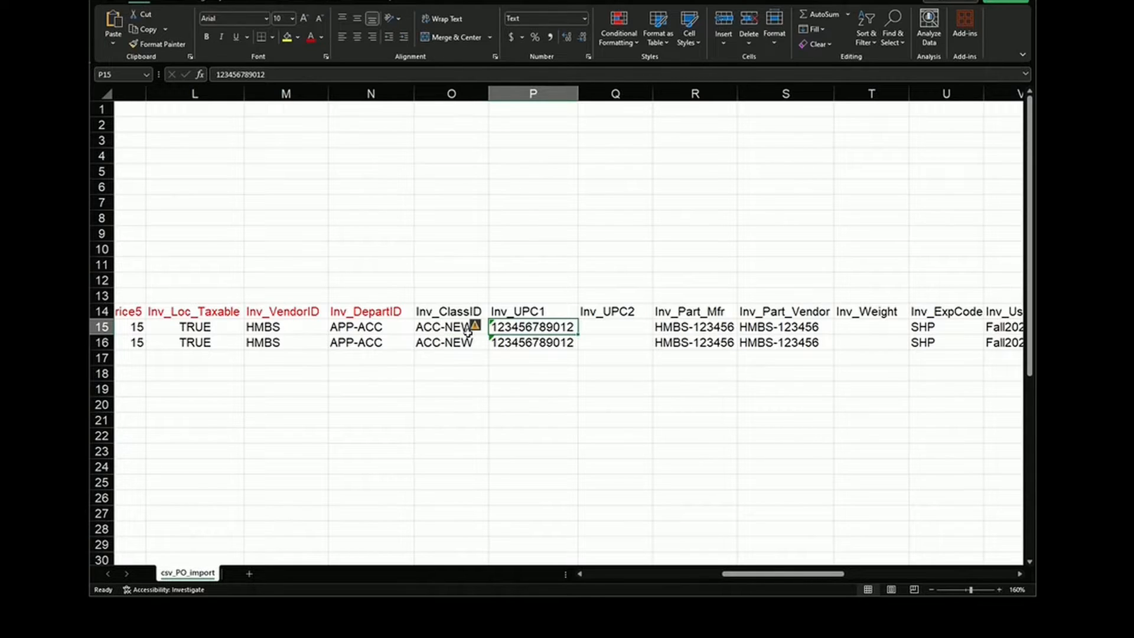
- View the Text number format offered for the Inv_UPC2 cell in row 15, leaving the cell formatting unapplied
left_click(601, 334)
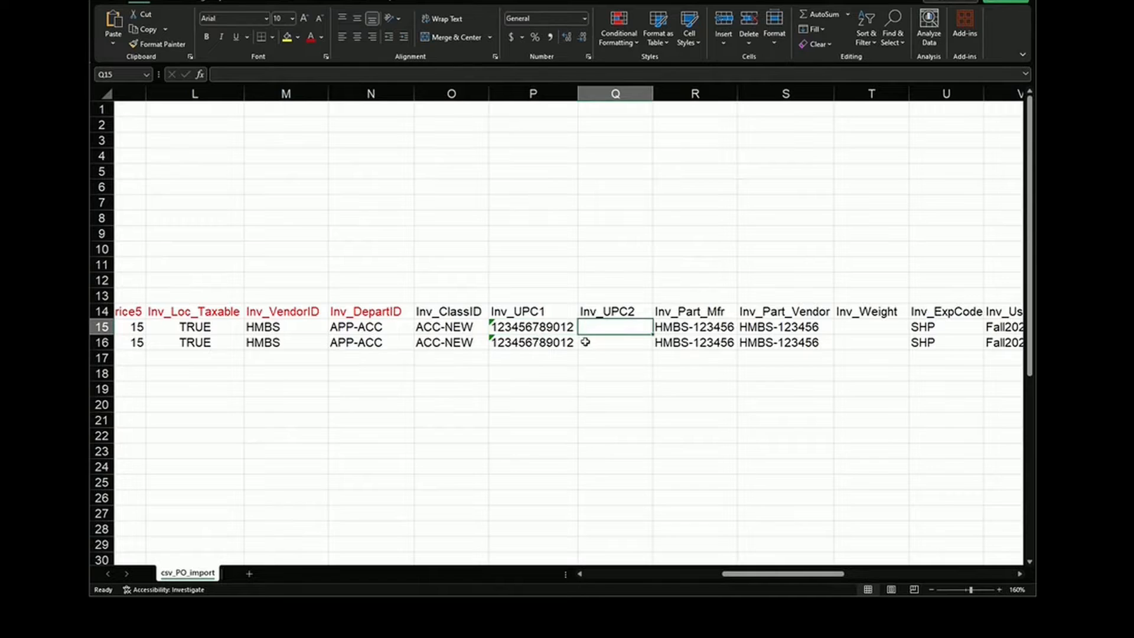
right_click(609, 334)
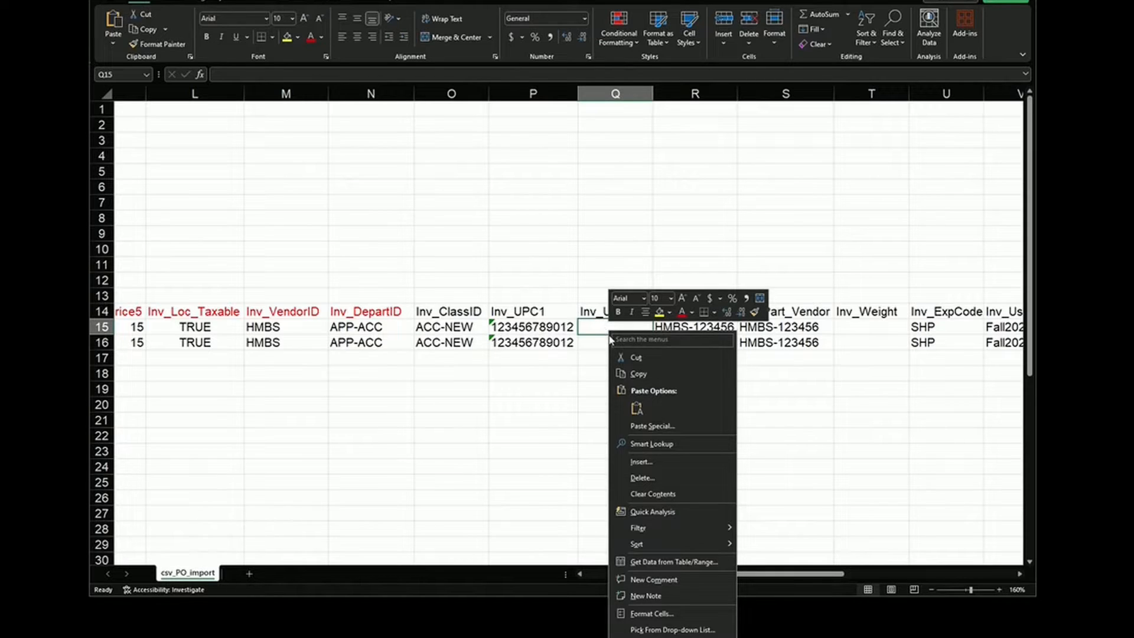
left_click(650, 614)
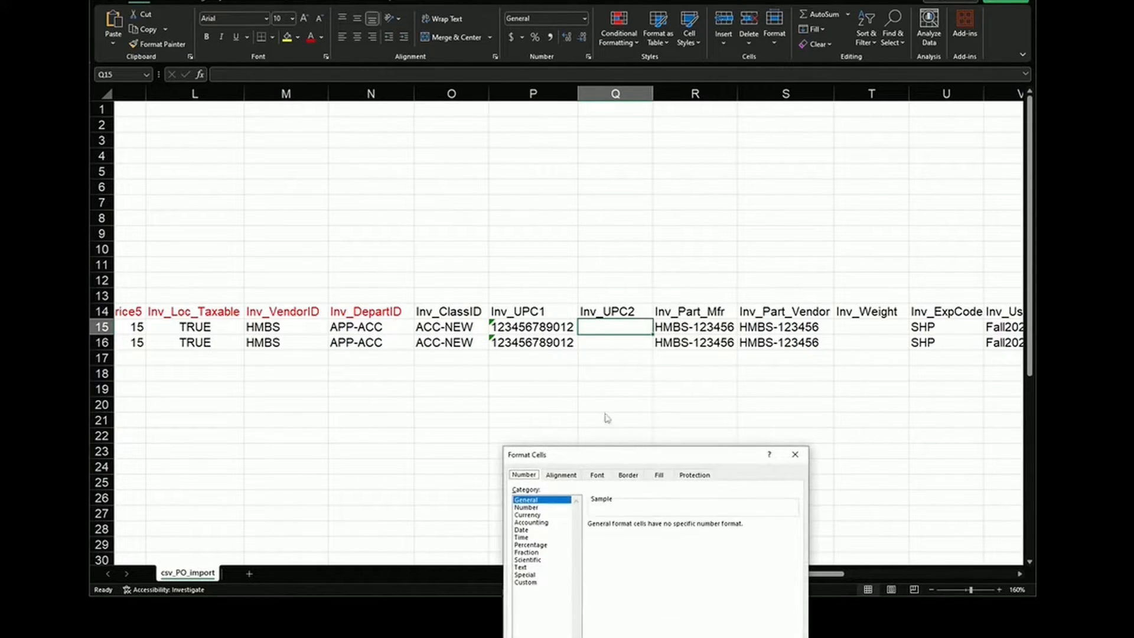
left_click_drag(622, 465, 535, 308)
left_click(439, 404)
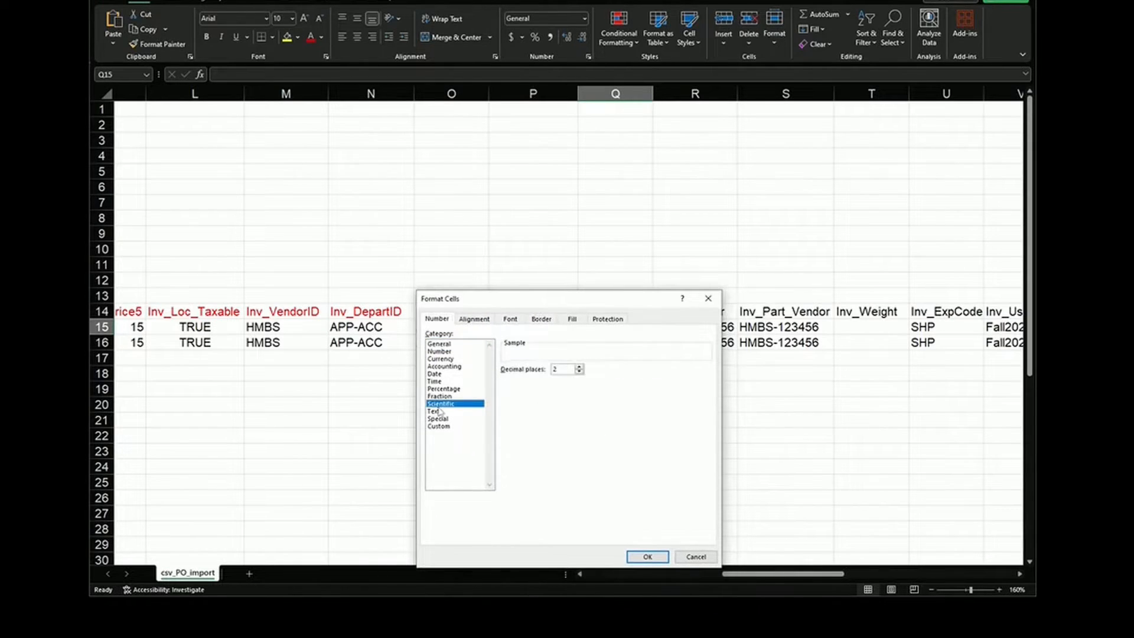
left_click(433, 411)
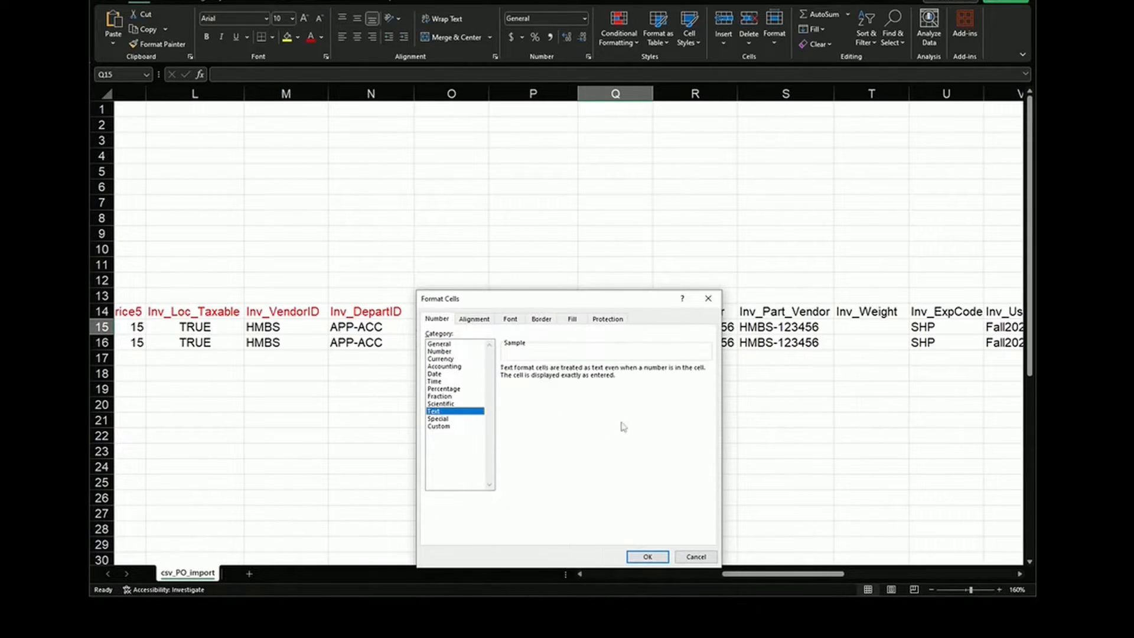
left_click(708, 298)
- Check the sample entries in row 15 under Inv_UPC1, Inv_Part_Mfr, Inv_Part_Vendor, Inv_Weight and Inv_ExpCode
left_click(525, 346)
left_click(539, 331)
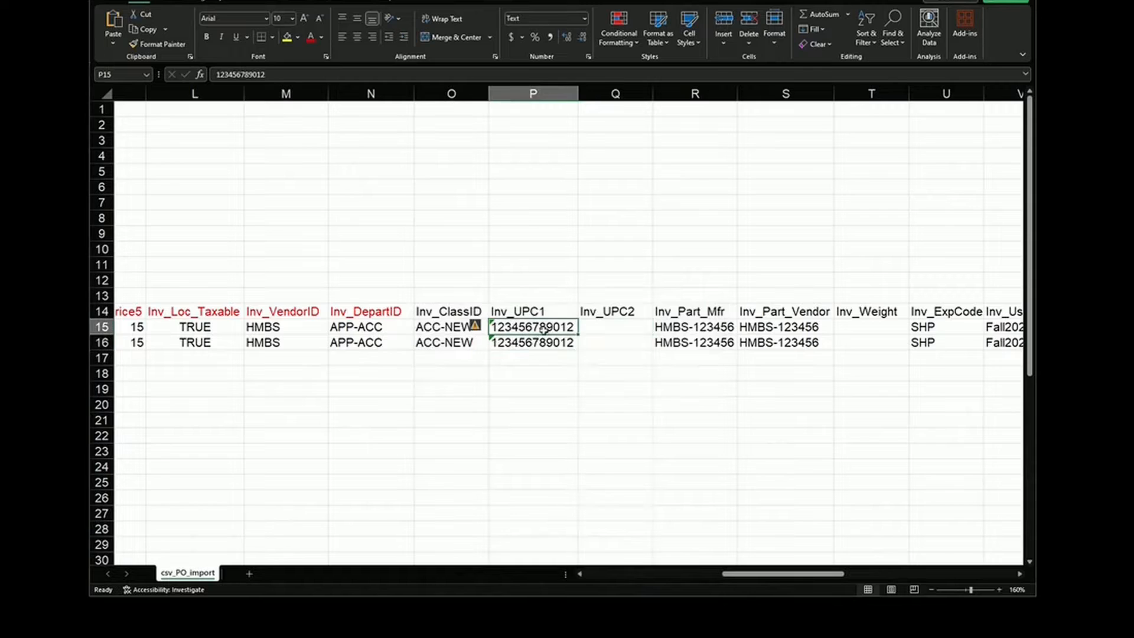
left_click(669, 326)
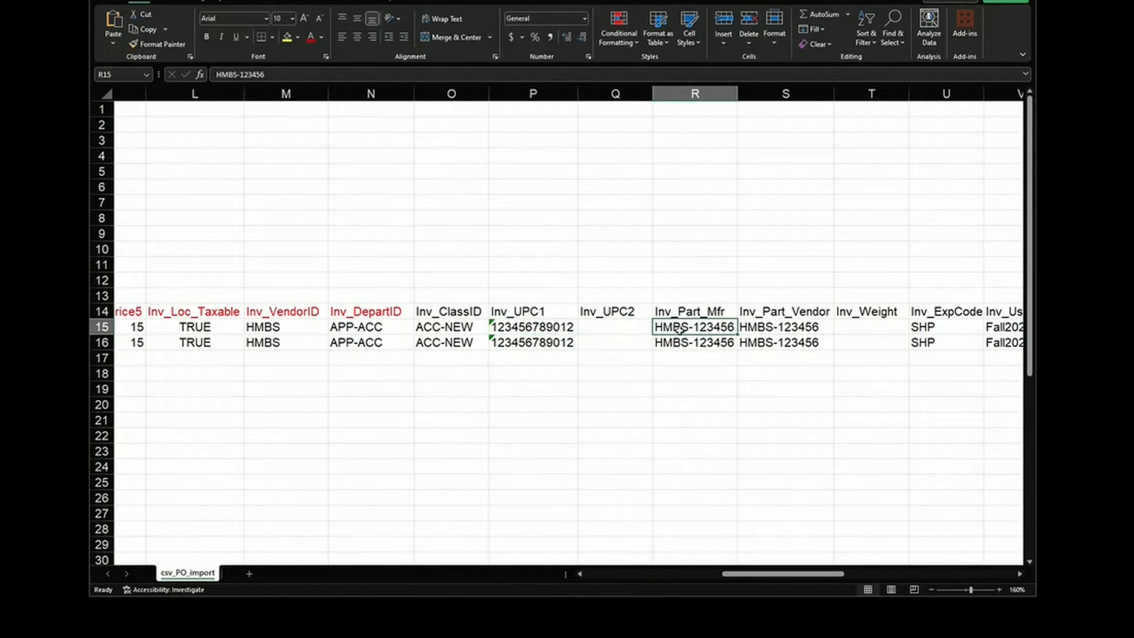
left_click(784, 333)
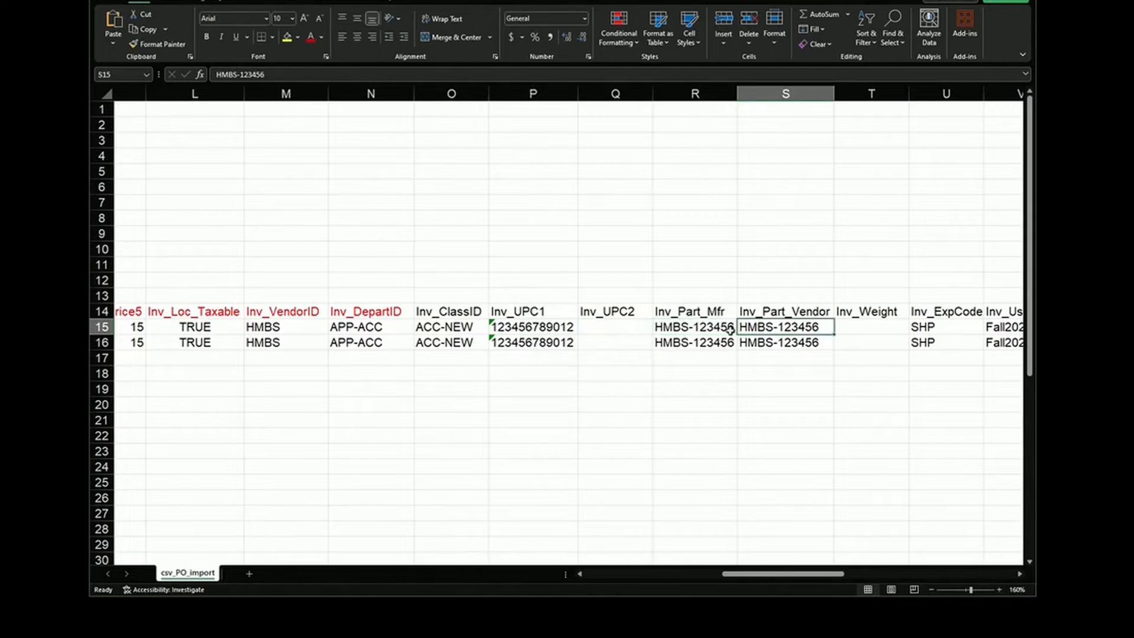
key("Tab")
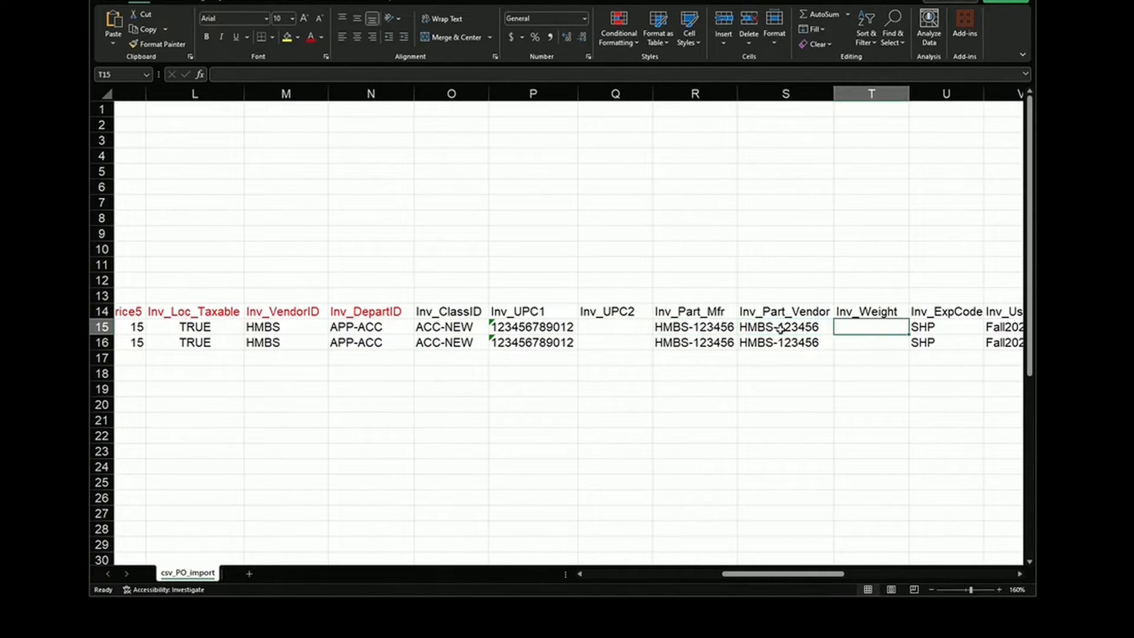
key("Tab")
key("shift+Tab")
key("Tab")
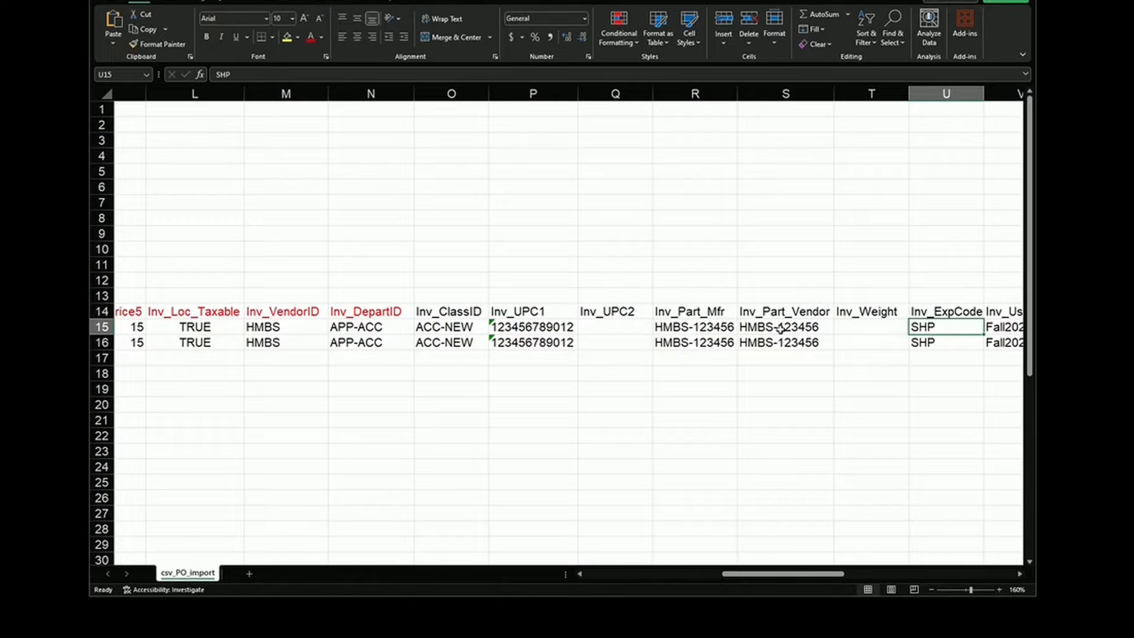
- Check the sample entries under Inv_User1 in rows 15 and 16, and row 15 from Inv_User2 through Inv_Price_Min
key("Tab")
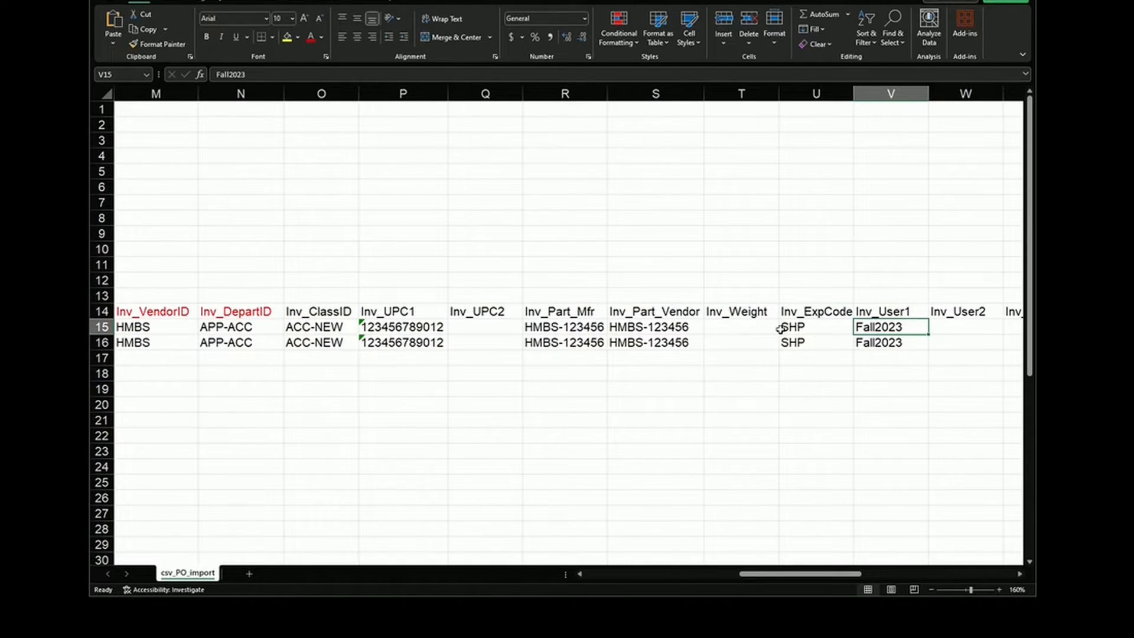
key("Down")
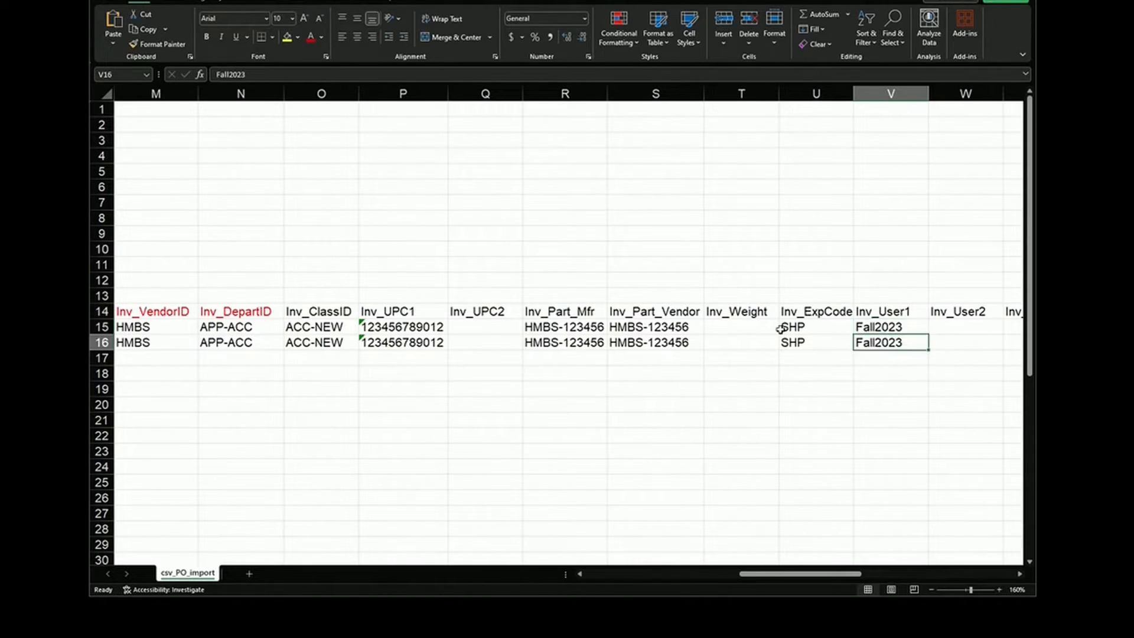
key("Up")
key("Right")
key("Right")
key("Right")
key("Right")
key("Right")
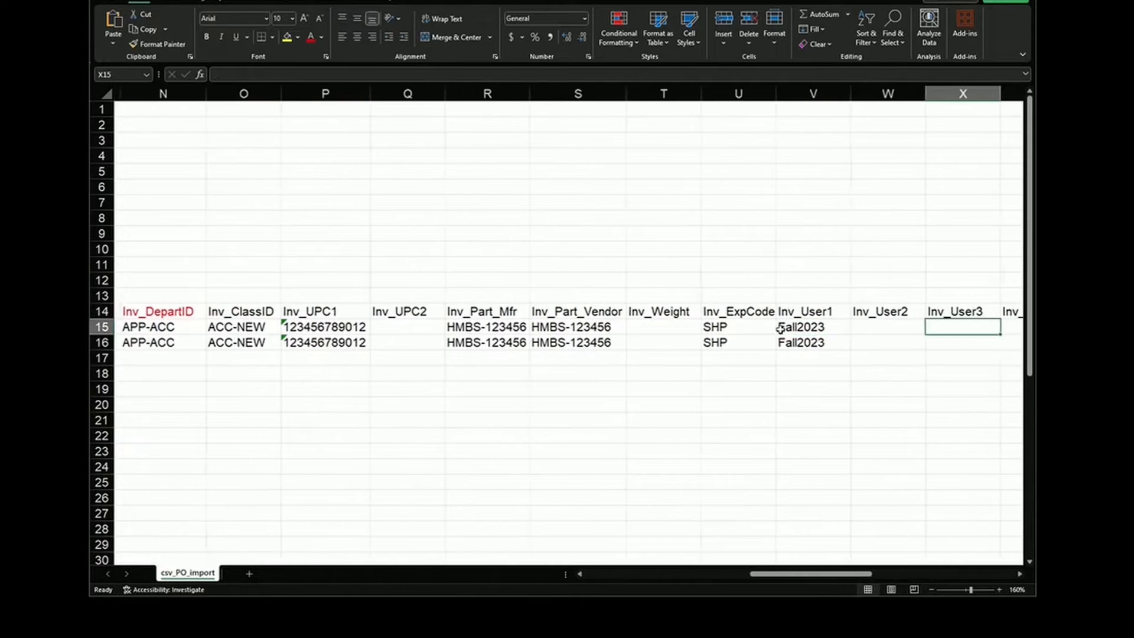
key("Right")
key("Right")
key("Right")
key("Right")
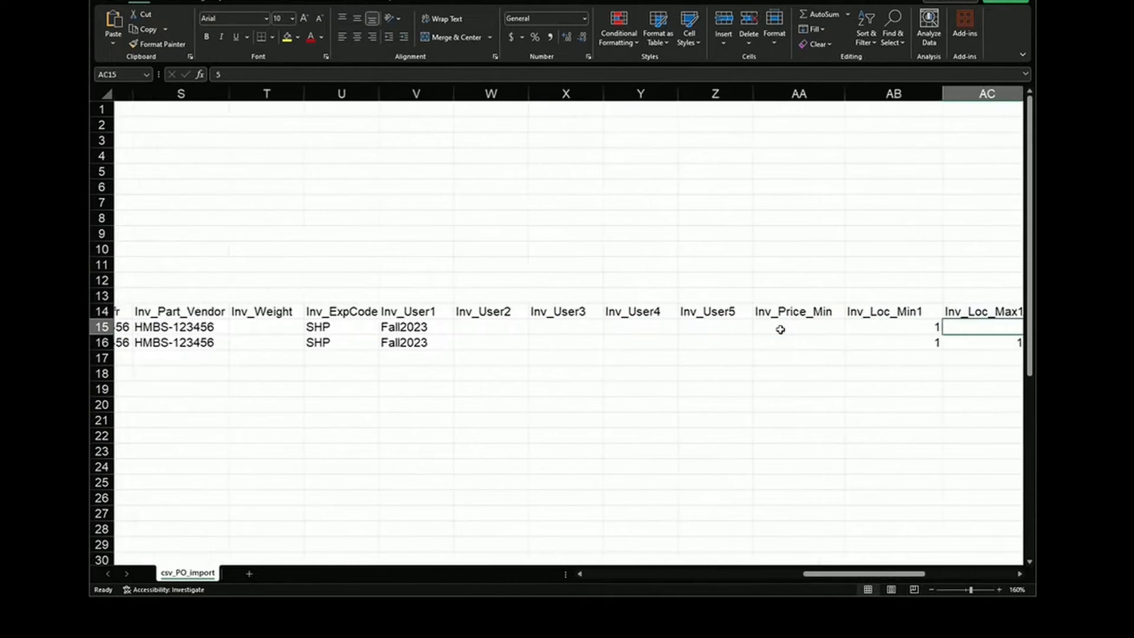
- Review the sample location minimums and maximums in row 15 between Inv_Loc_Min1 and Inv_Loc_Max4
key("Right")
key("Right")
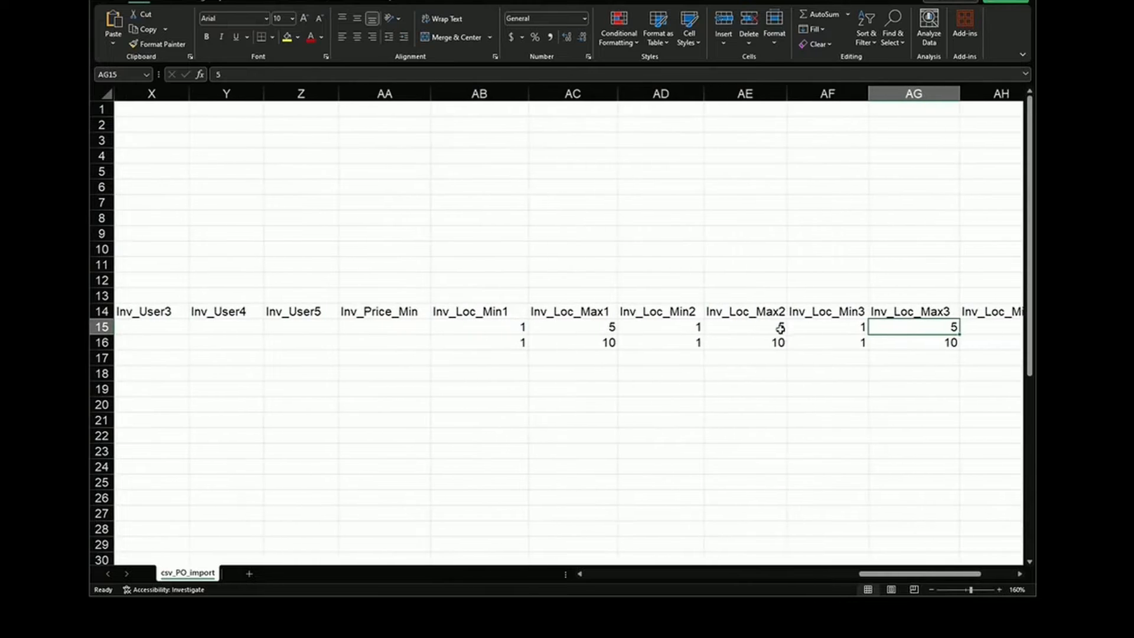
key("Left")
key("Right")
key("Right")
key("Right")
key("Right")
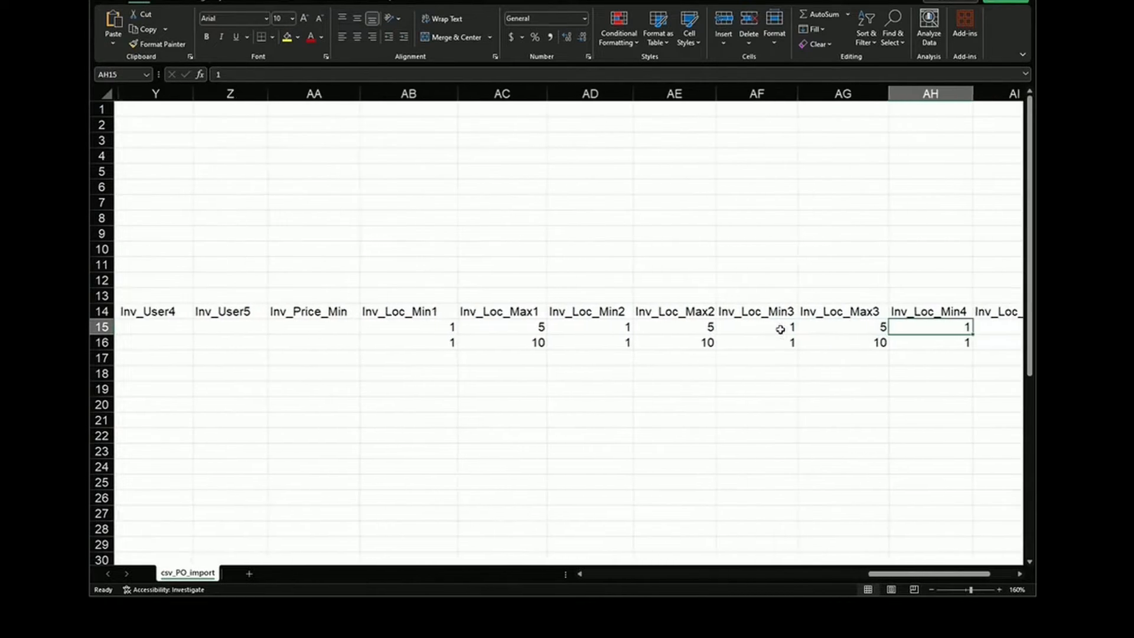
key("Left")
key("Left")
key("Left")
key("Left")
key("Left")
key("Left")
key("Left")
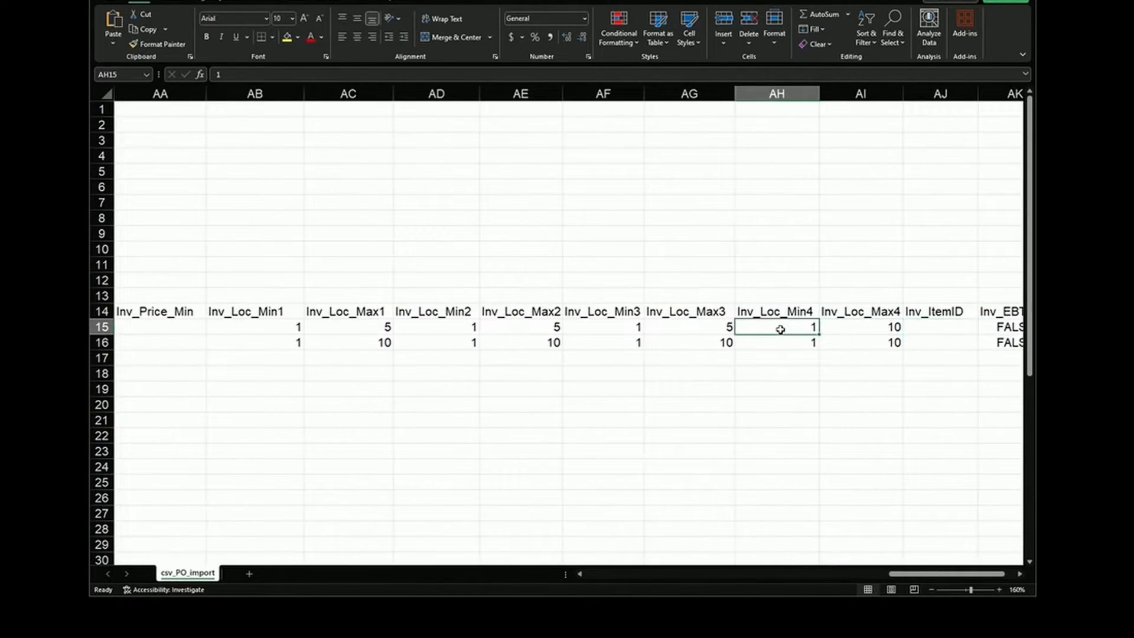
key("Left")
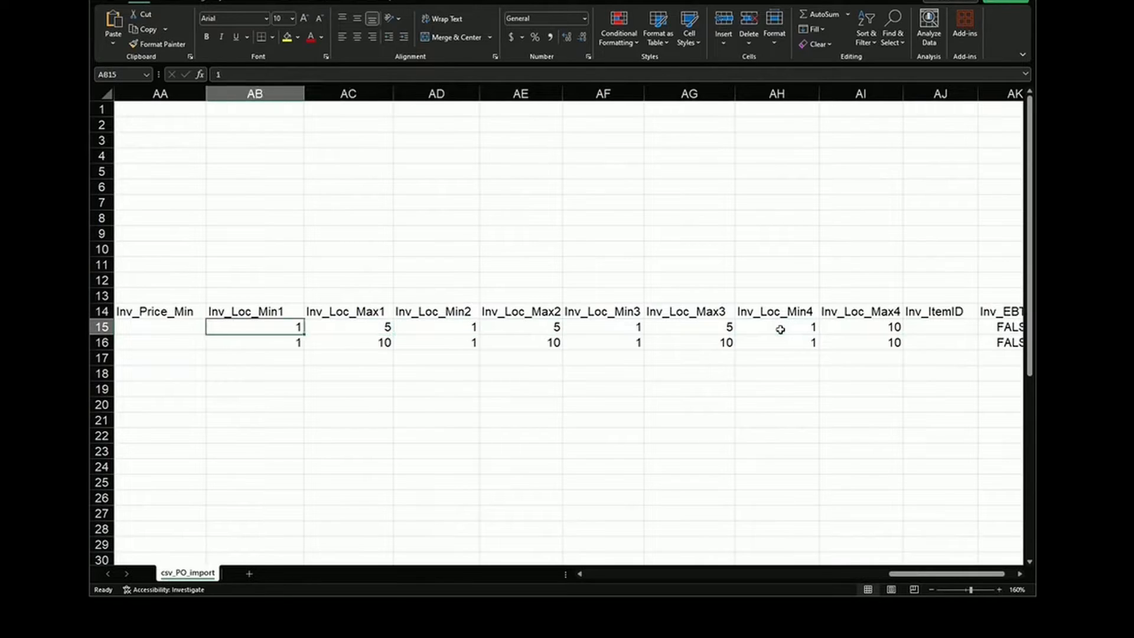
- Compare Inv_Loc_Min1 and Inv_Loc_Max1 in row 15 with row 16, continuing along row 16 to Inv_Loc_Max4
key("Right")
key("Left")
key("Right")
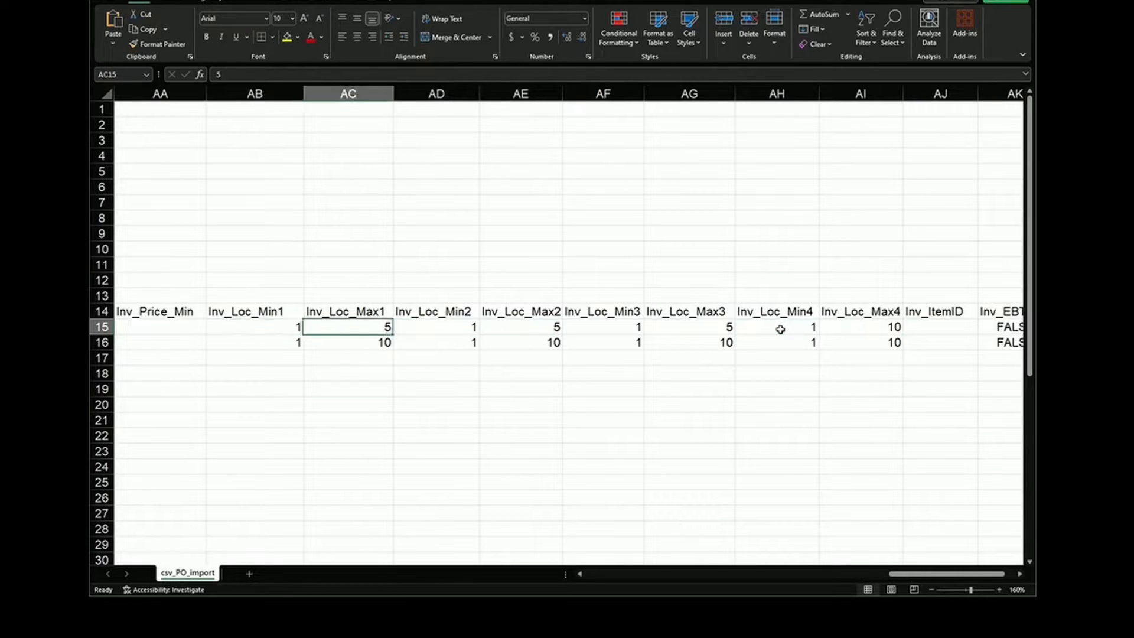
key("Left")
key("Right")
key("Left")
key("Down")
key("Right")
key("Right")
key("Right")
key("Right")
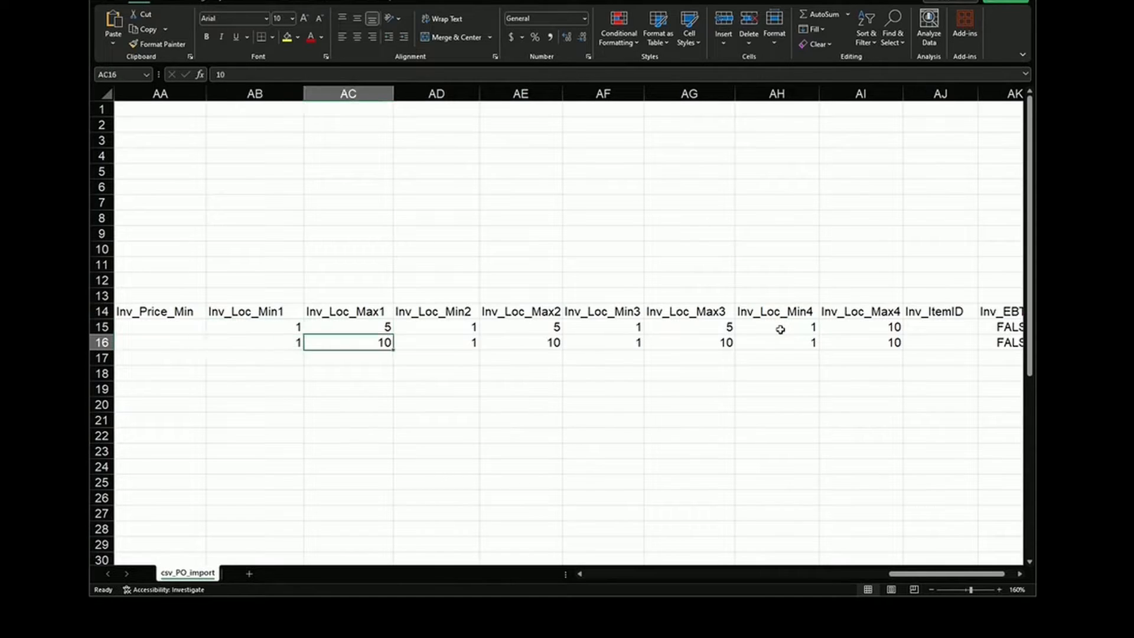
key("Right")
key("Right")
key("Right")
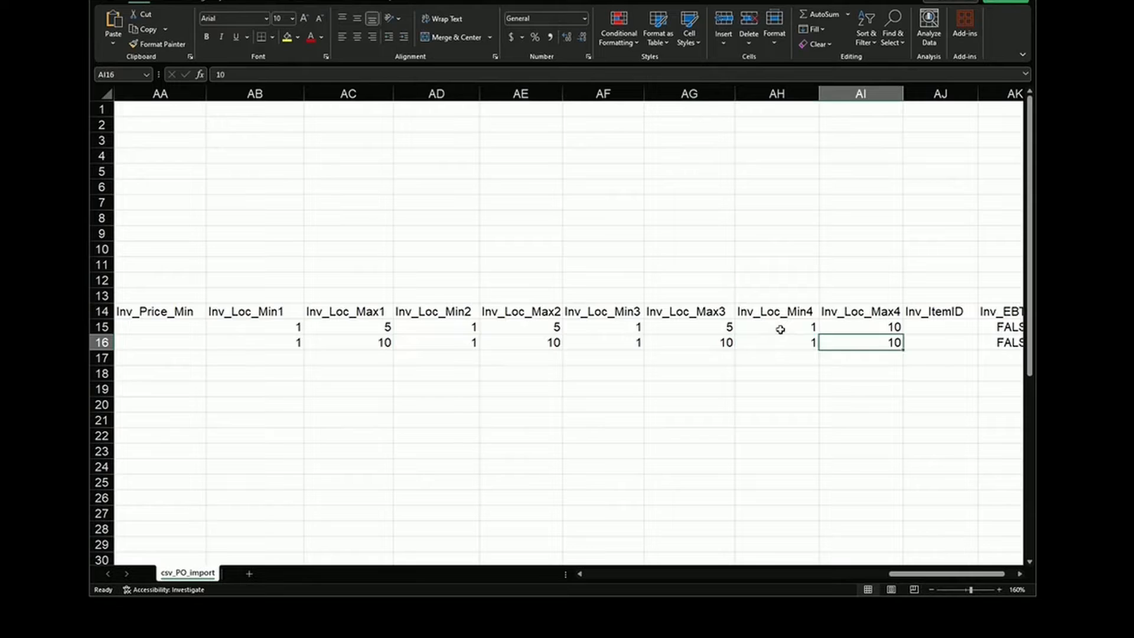
- Check the Inv_ItemID and Inv_EBT cells of rows 15 and 16
key("Right")
key("Right")
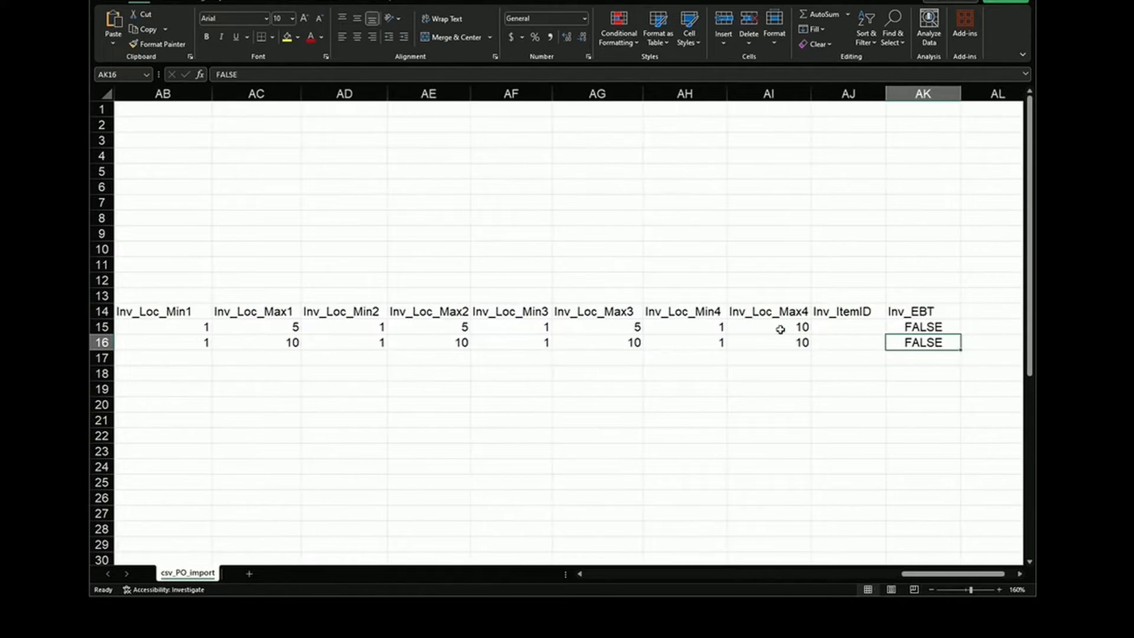
key("Up")
key("Left")
key("Down")
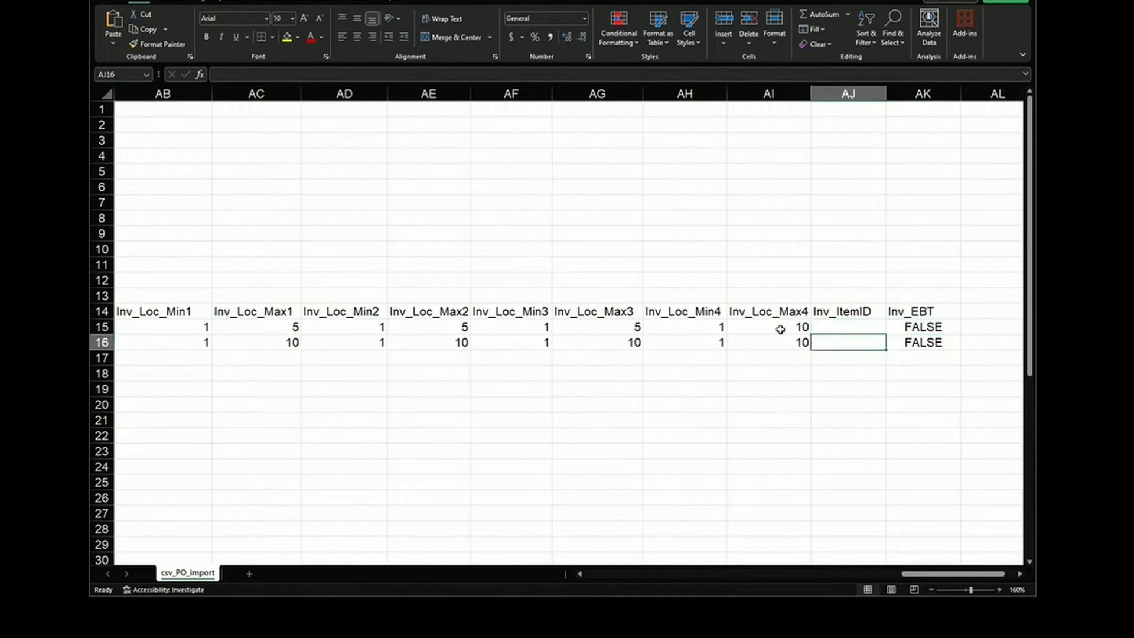
key("Up")
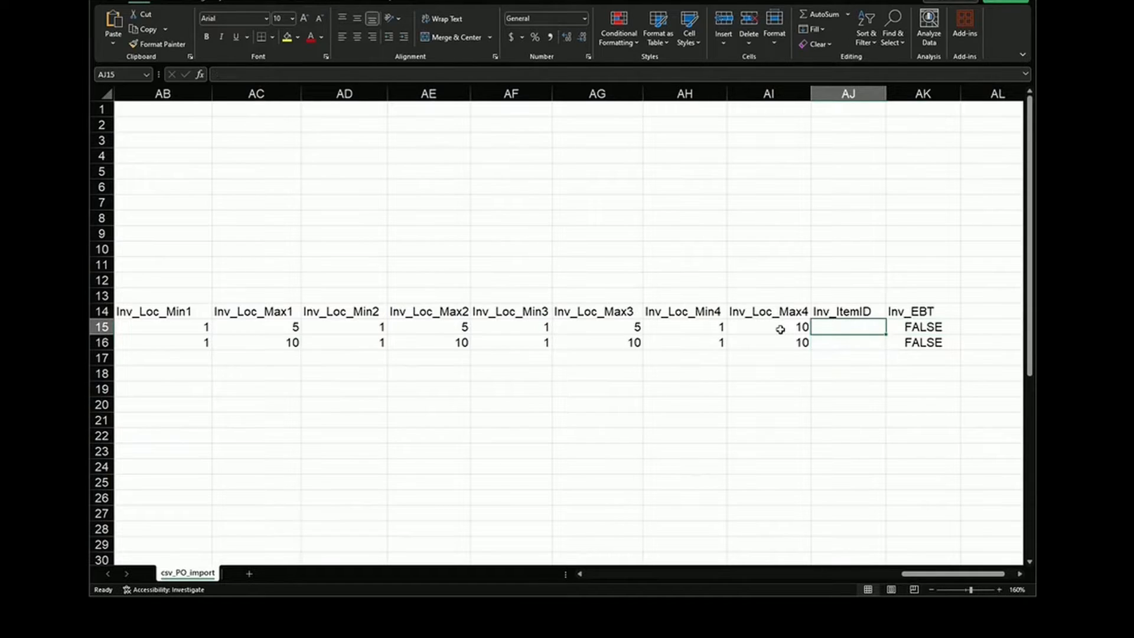
key("Right")
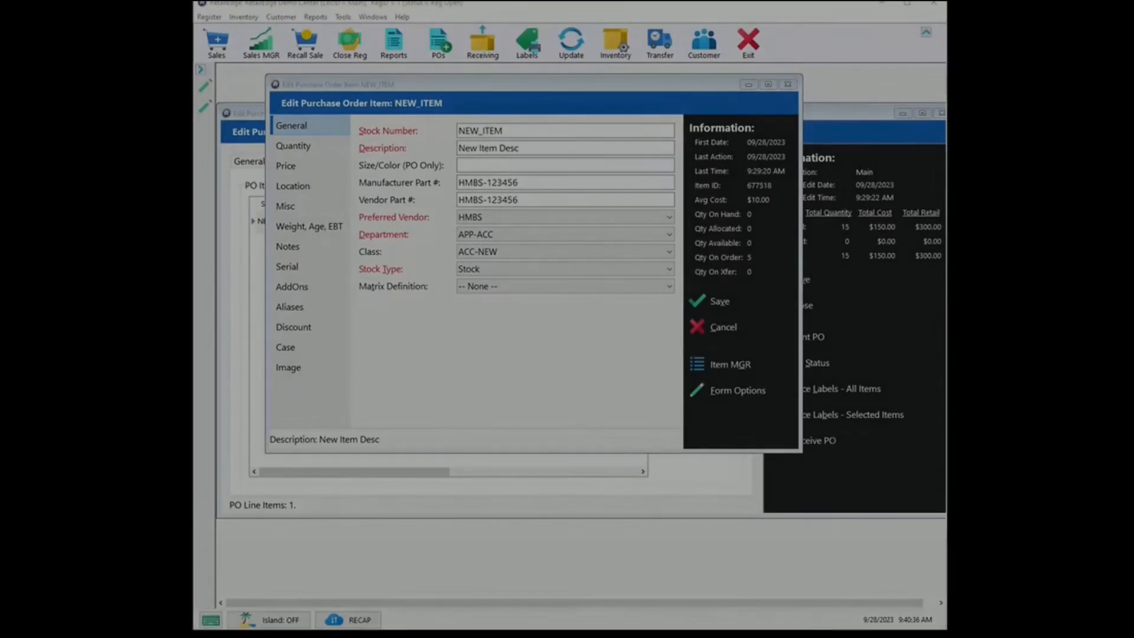
- Switch to RetailEdge and examine the location minimum and maximum levels 1 to 4 of purchase order item NEW_ITEM
left_click(520, 362)
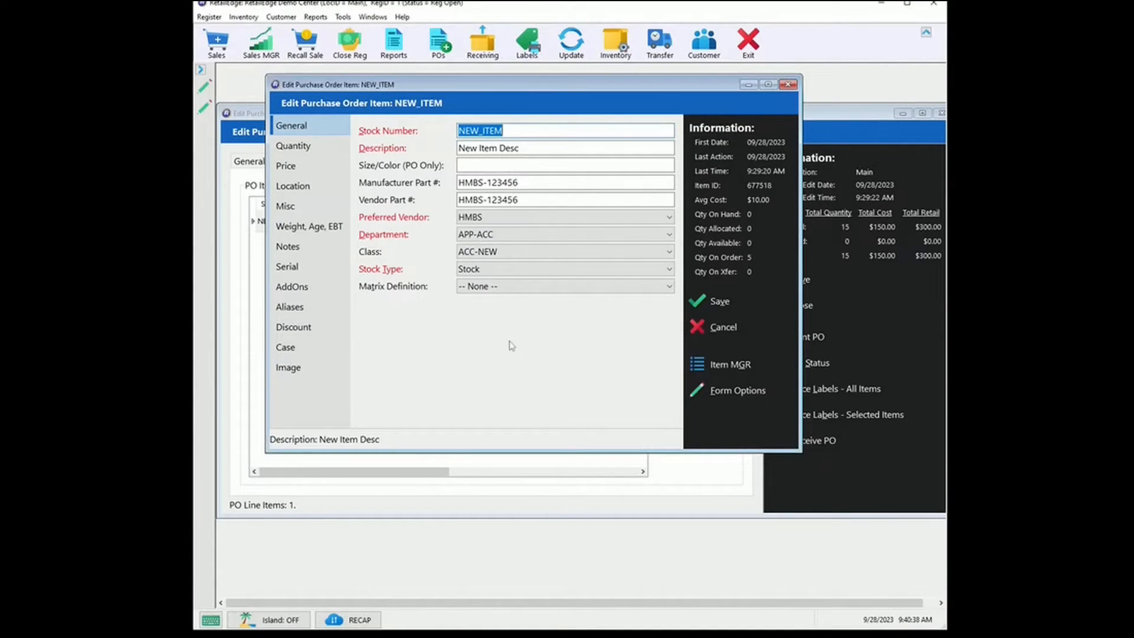
left_click(313, 183)
left_click(498, 373)
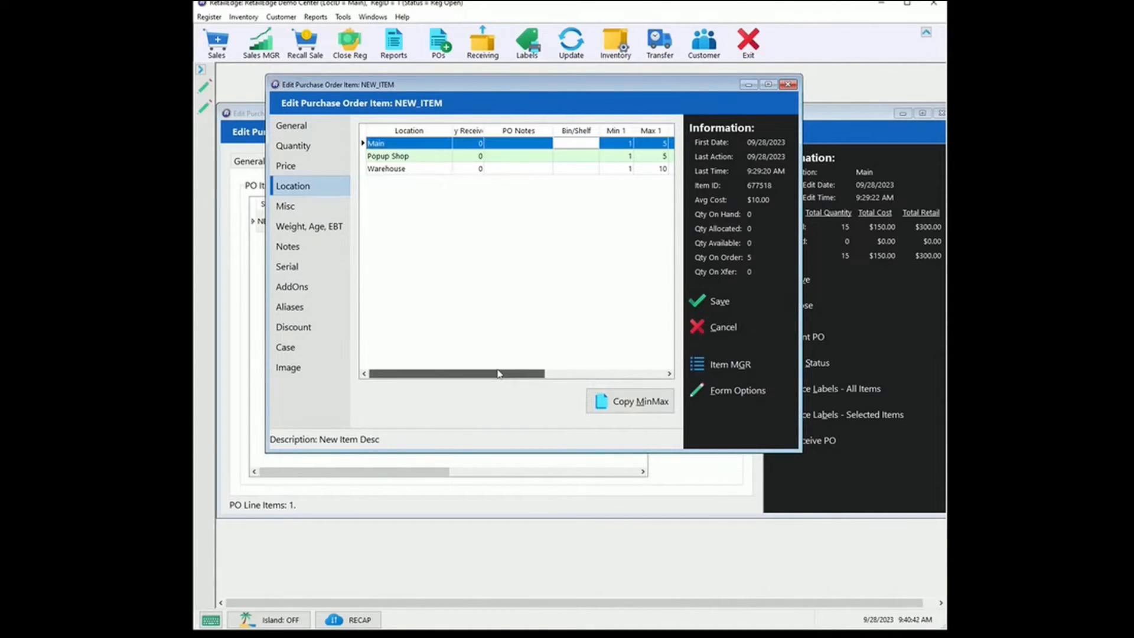
left_click_drag(498, 373, 616, 373)
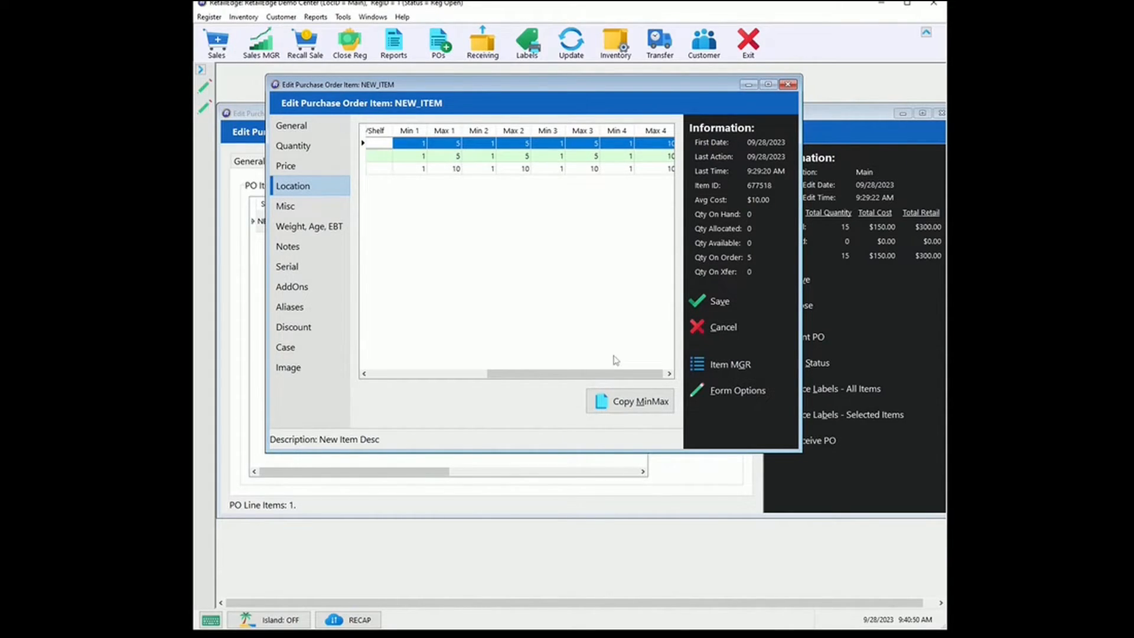
left_click_drag(614, 374, 476, 375)
- Examine NEW_ITEM's miscellaneous settings, checking the UPC 1 code, the export/report code and User Field 1
left_click(319, 206)
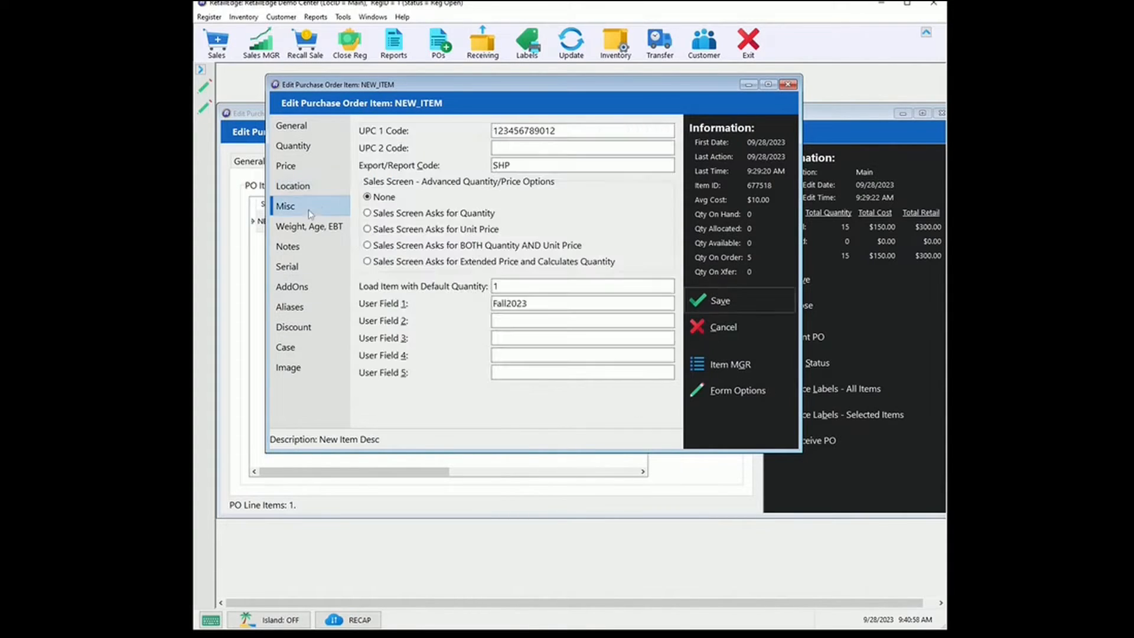
left_click(581, 129)
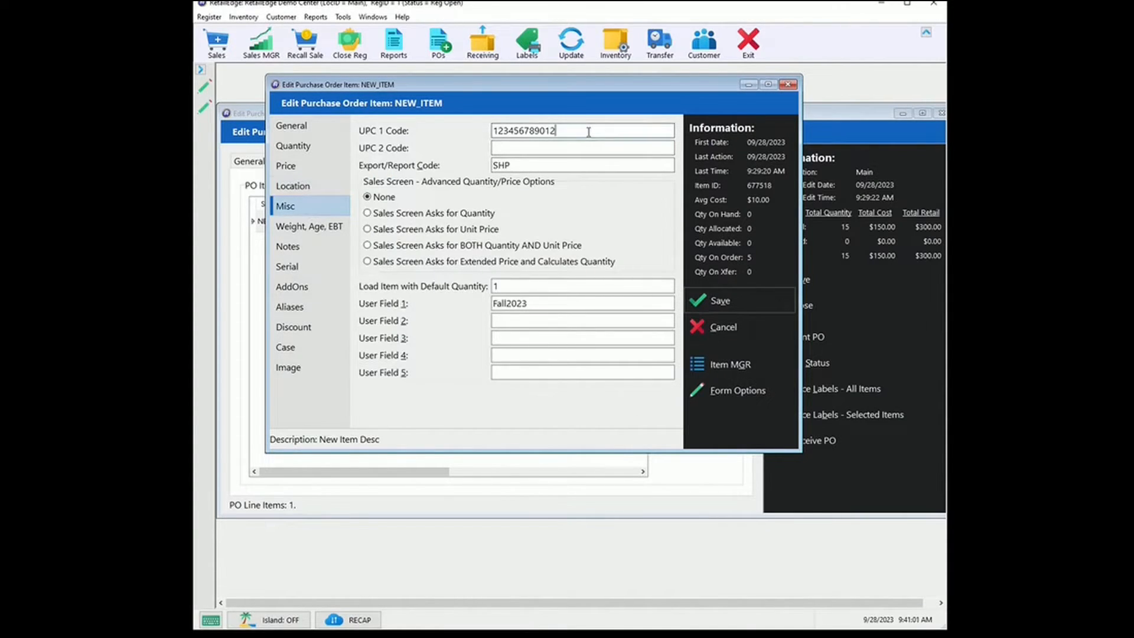
left_click(518, 162)
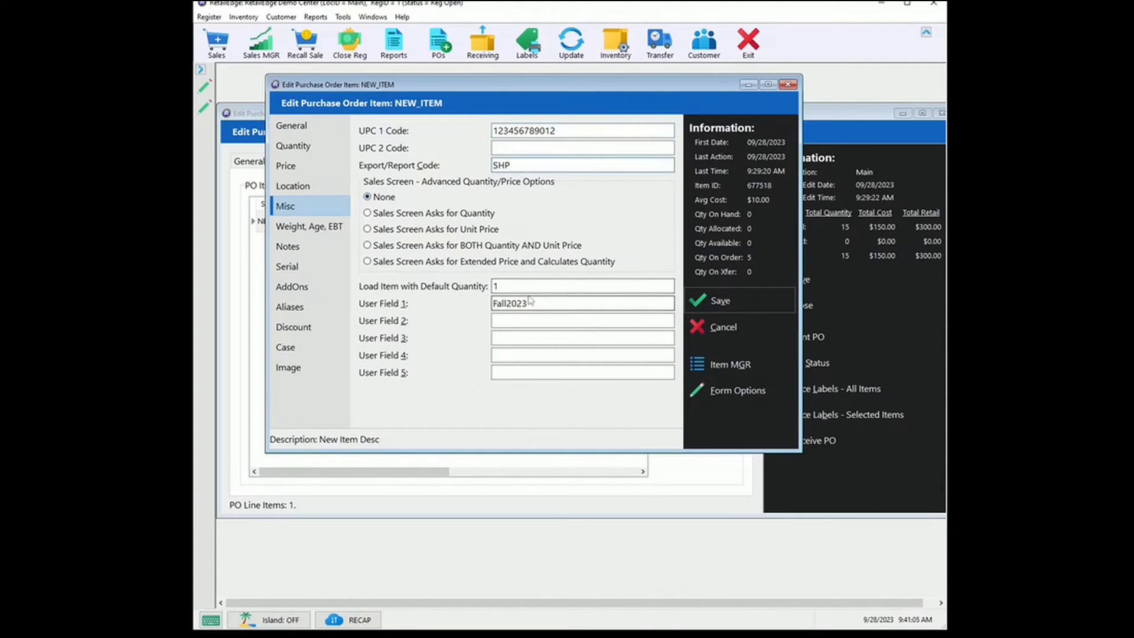
left_click_drag(544, 304, 454, 313)
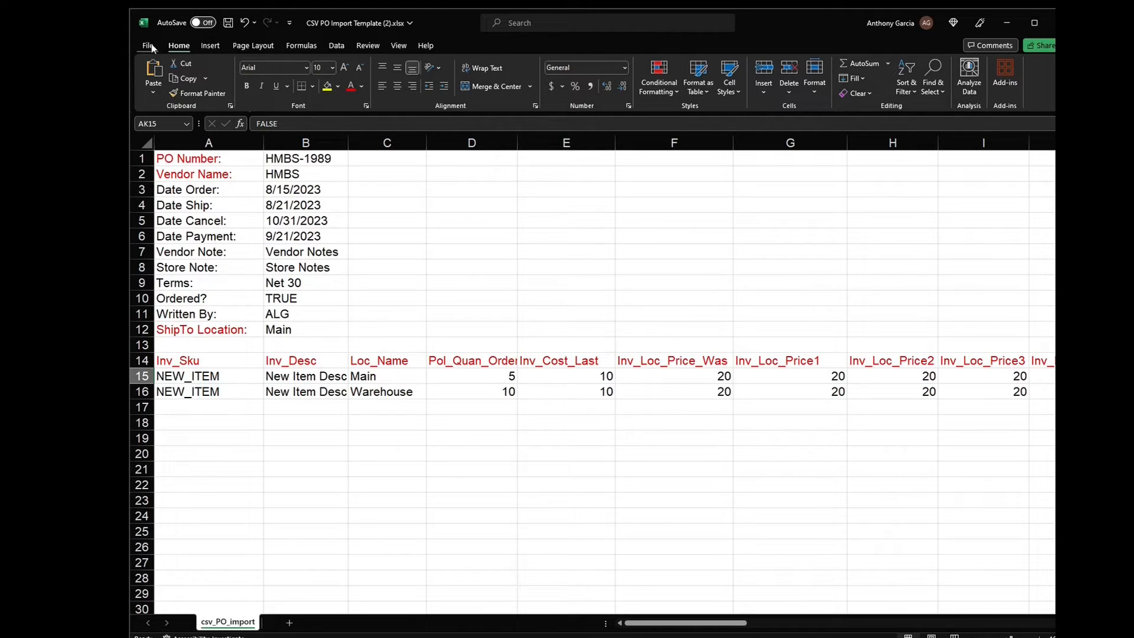
- Begin saving a copy of the filled-in template in Downloads, choosing the CSV (MS-DOS) (*.csv) format
left_click(148, 46)
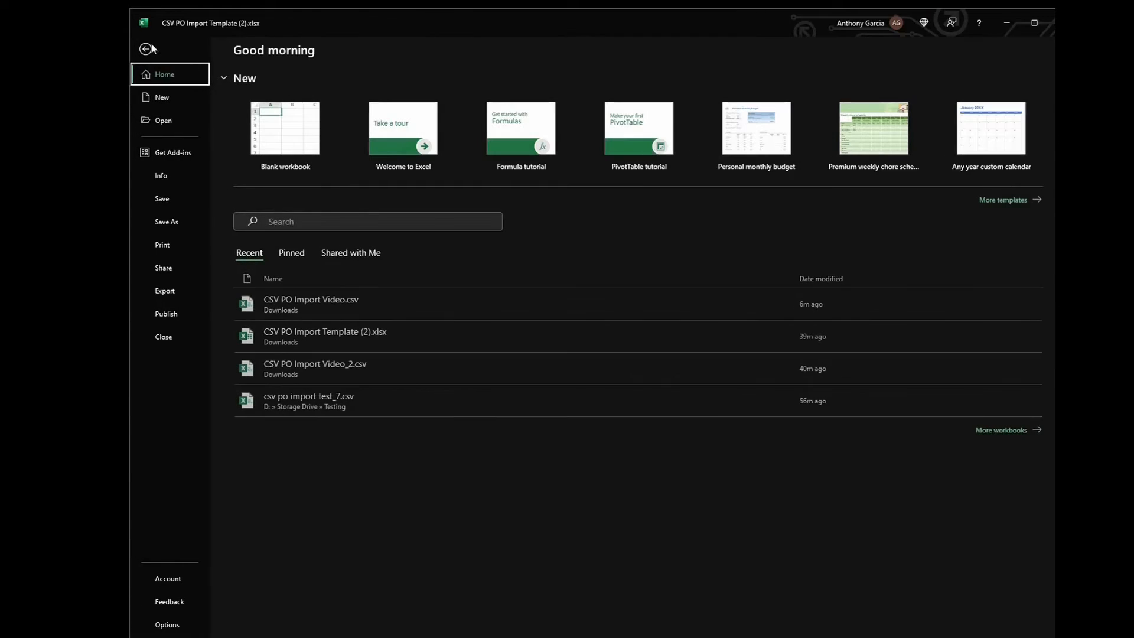
left_click(167, 221)
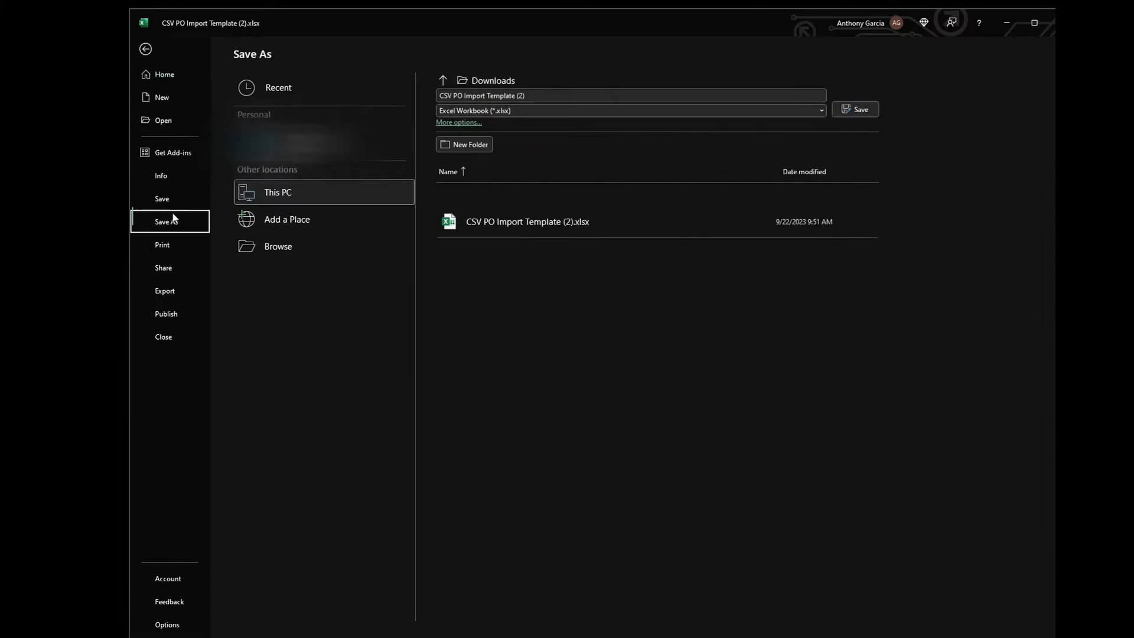
left_click(586, 111)
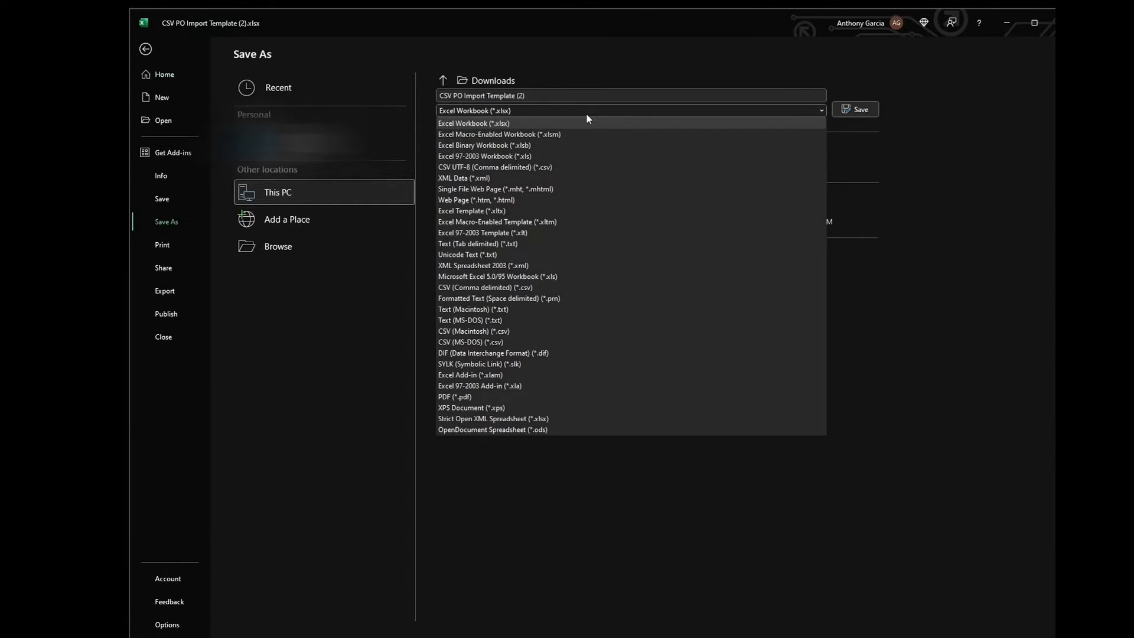
left_click(514, 343)
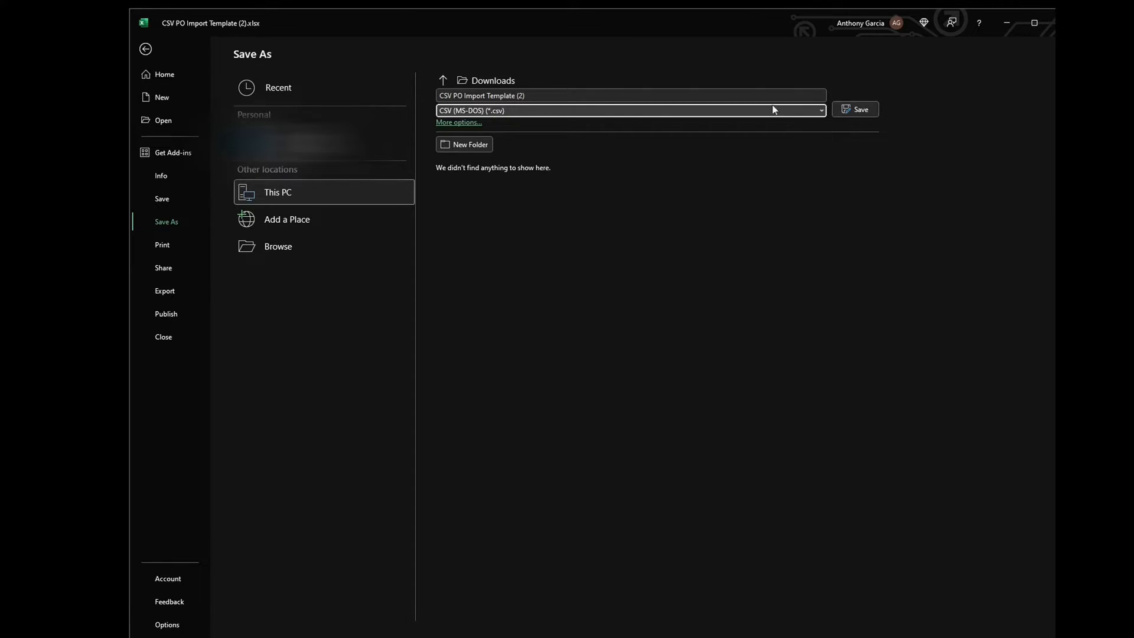
- Name the copy CSV PO Import Video and save it
left_click(555, 95)
left_click(555, 95)
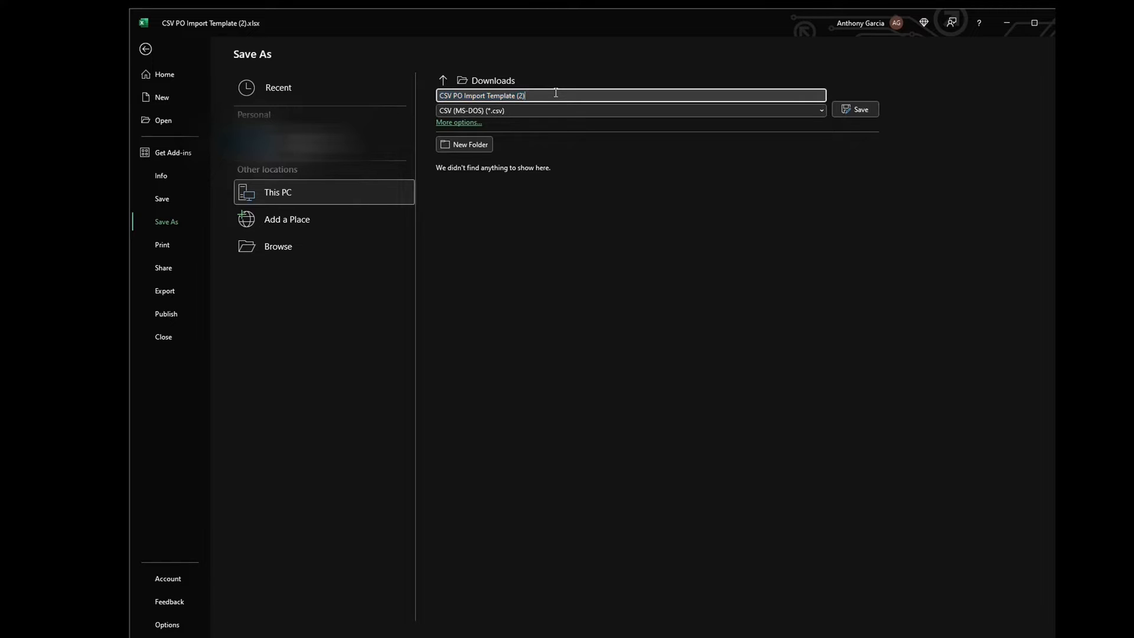
key("BackSpace")
key("BackSpace")
key("BackSpace")
key("BackSpace")
key("BackSpace")
key("BackSpace")
key("BackSpace")
key("BackSpace")
key("BackSpace")
key("BackSpace")
key("BackSpace")
type("Video")
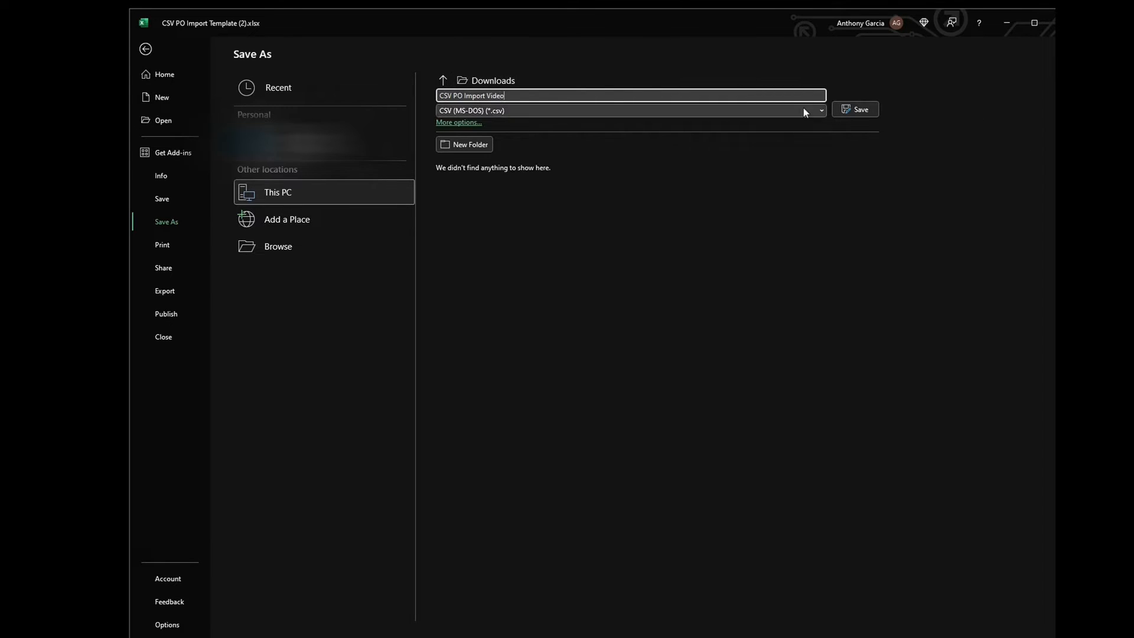
left_click(858, 109)
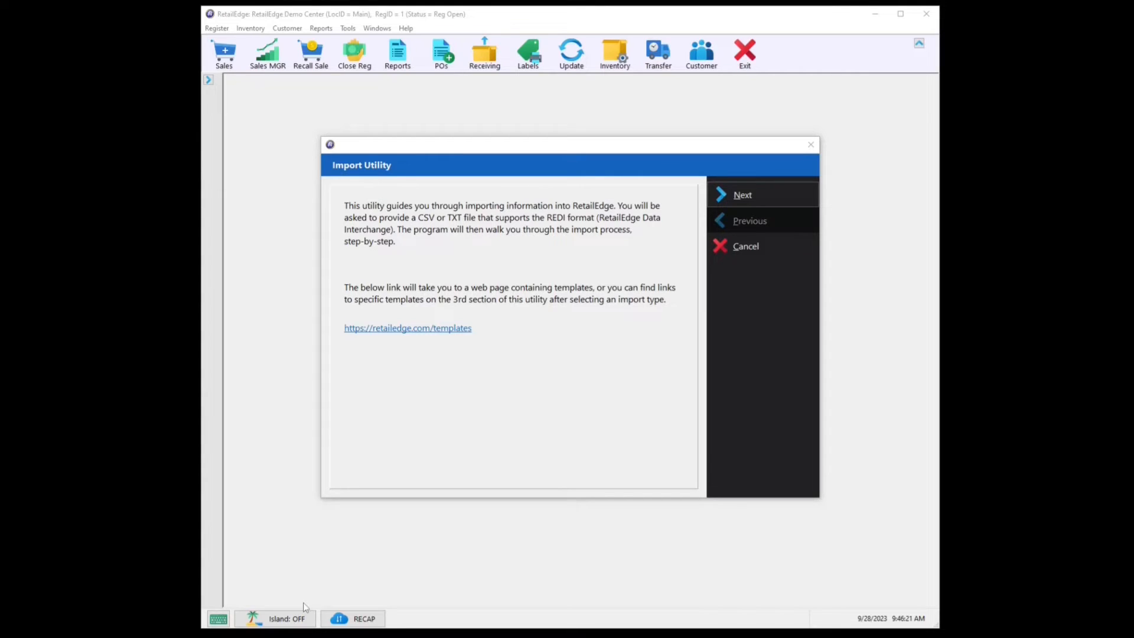
- In RetailEdge's Import Utility, continue past the introduction and confirm the database backup by entering Backup
left_click(781, 195)
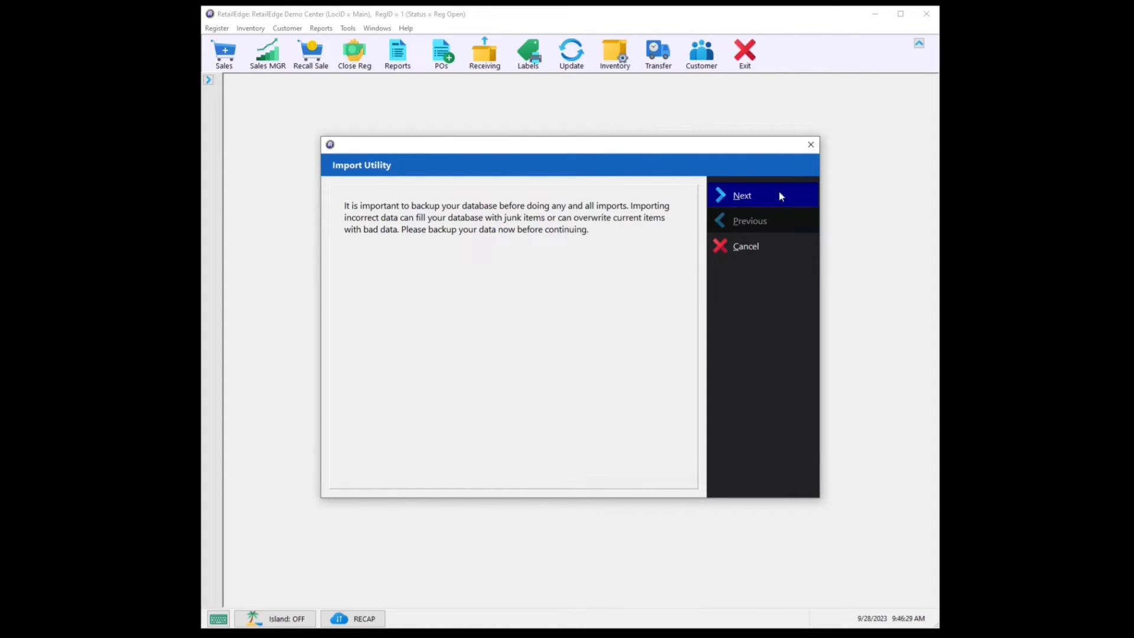
left_click(779, 196)
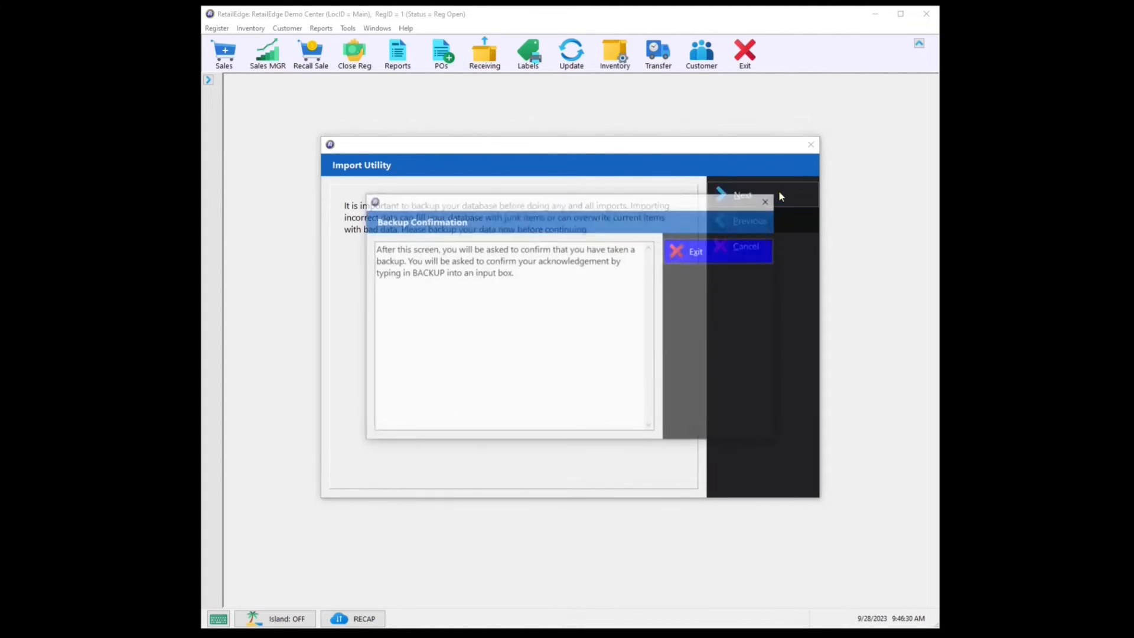
left_click(695, 254)
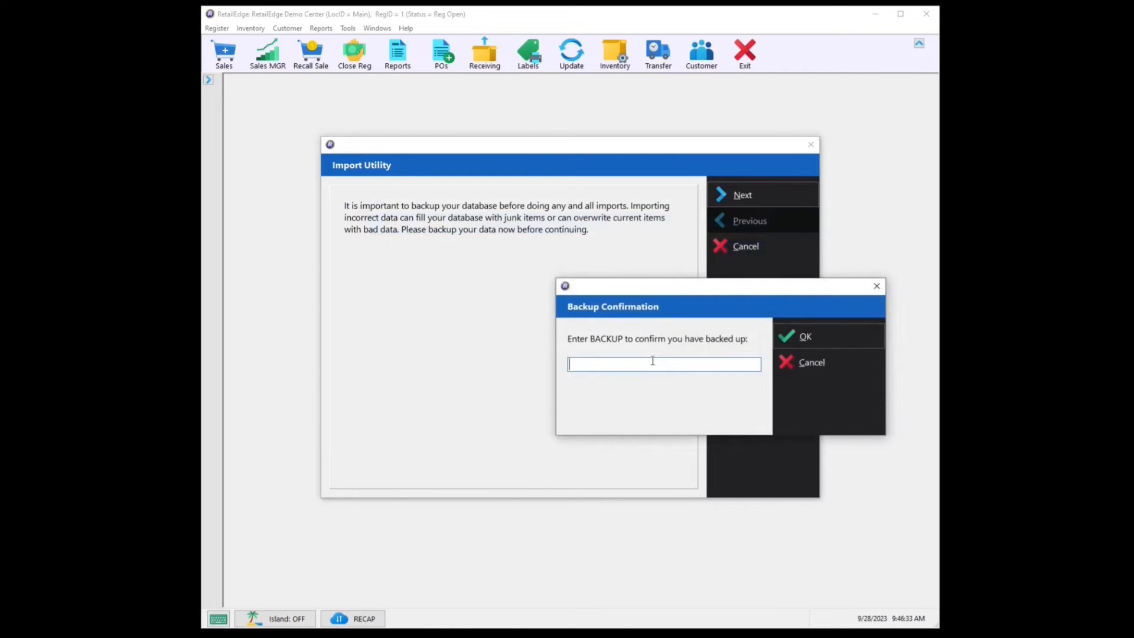
type("Backup")
key("Return")
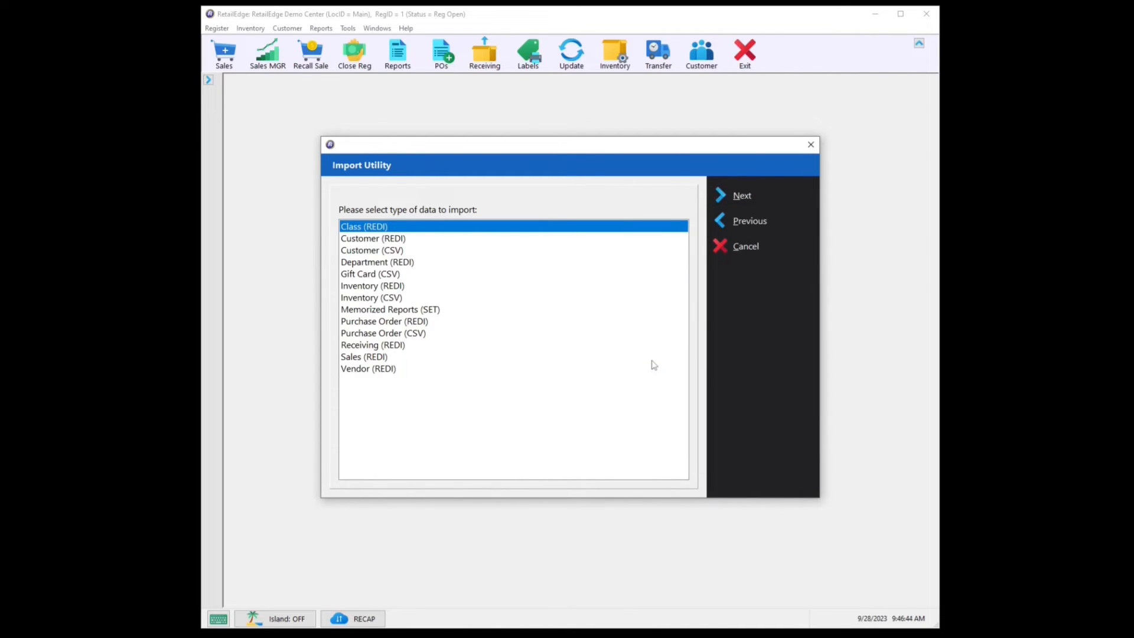
- Choose Purchase Order (CSV) as the type of data to import and continue
left_click(429, 325)
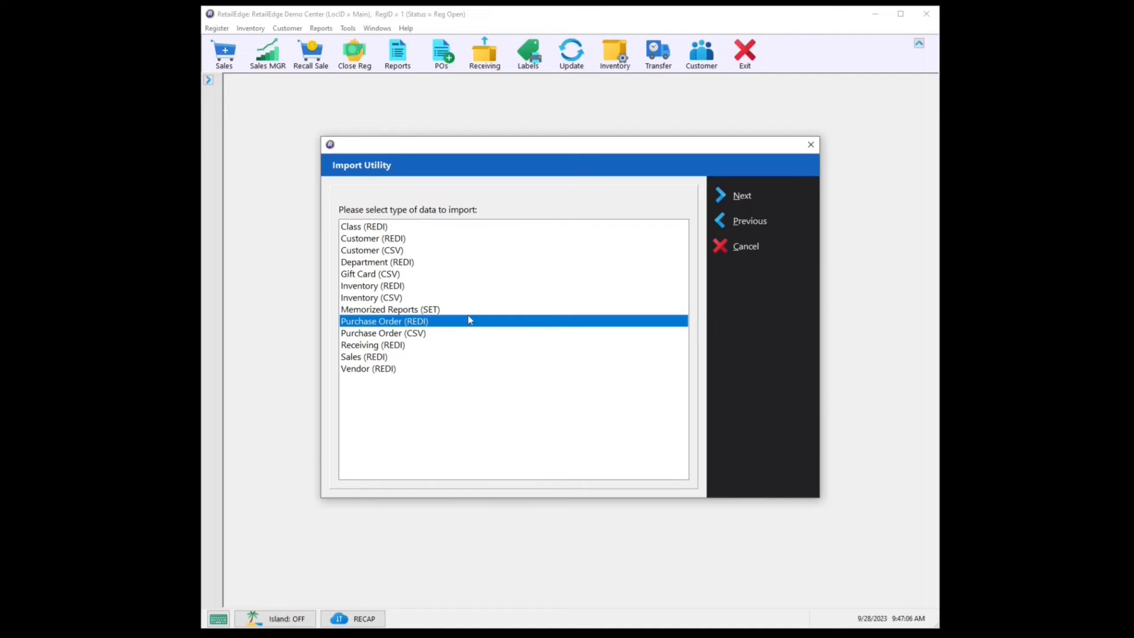
left_click(432, 334)
left_click(753, 194)
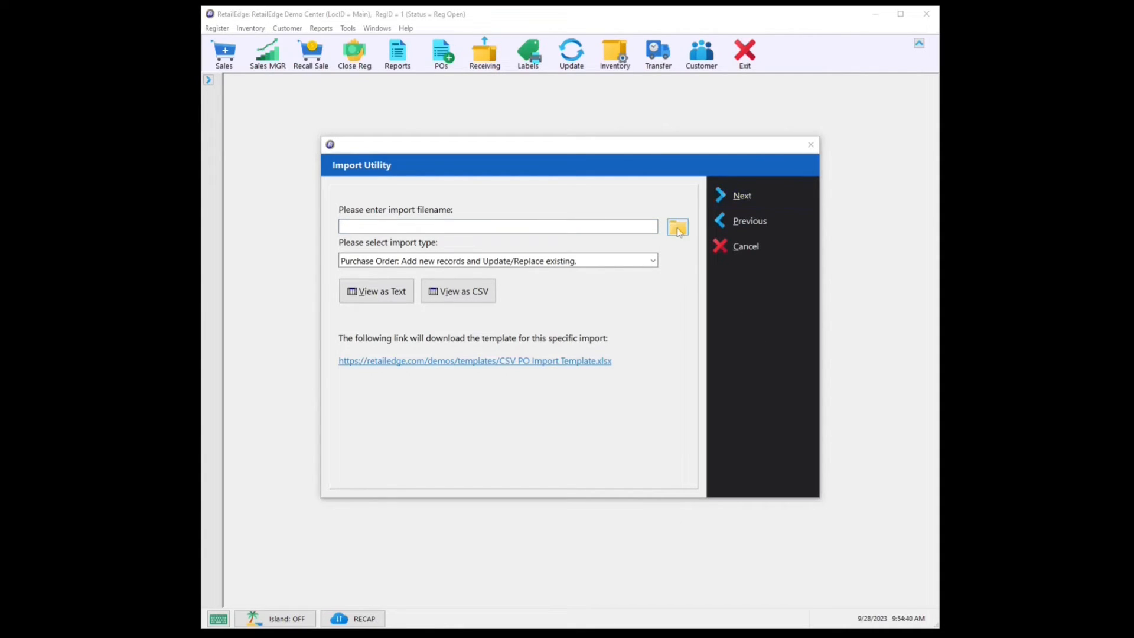
- Load CSV PO Import Video.csv from Downloads as the import file and keep Stock Number as the key search field
left_click(677, 228)
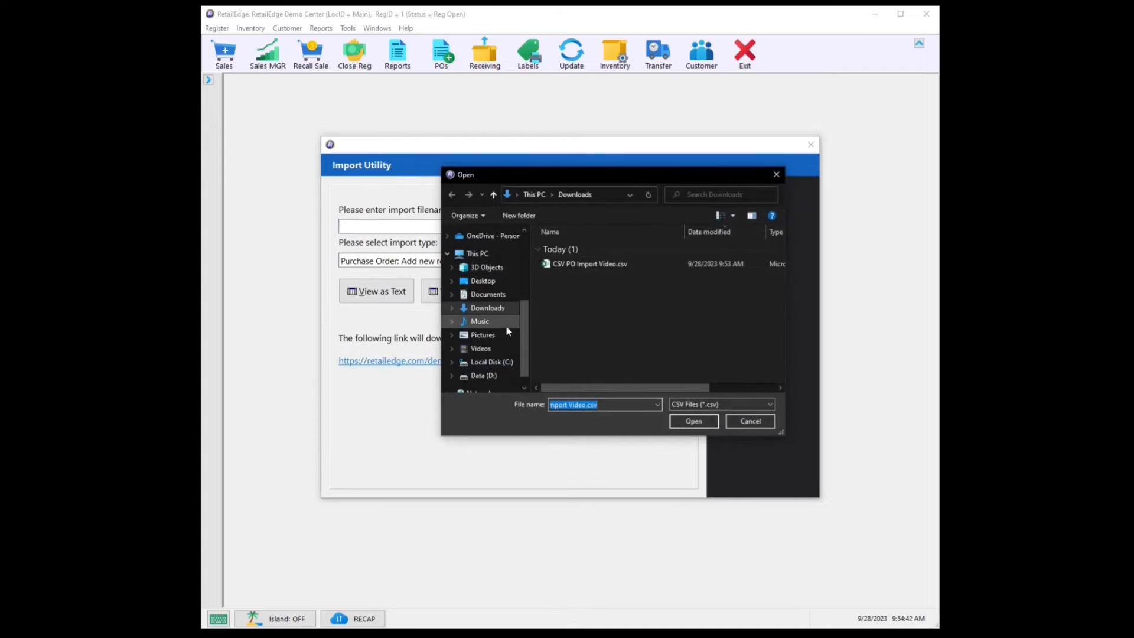
double_click(603, 268)
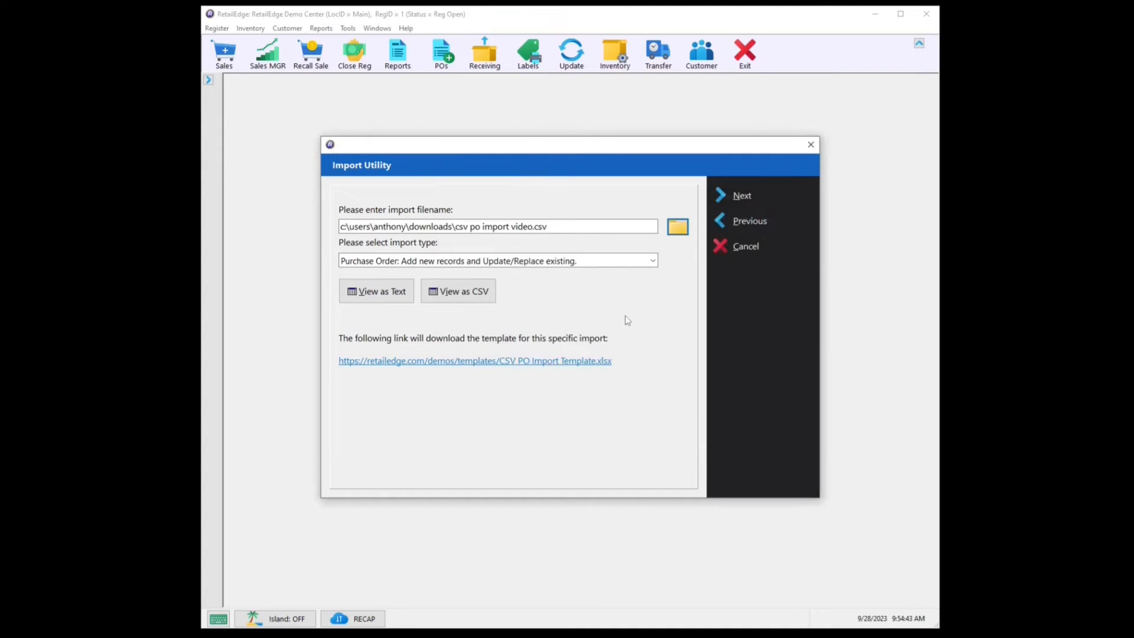
left_click(756, 203)
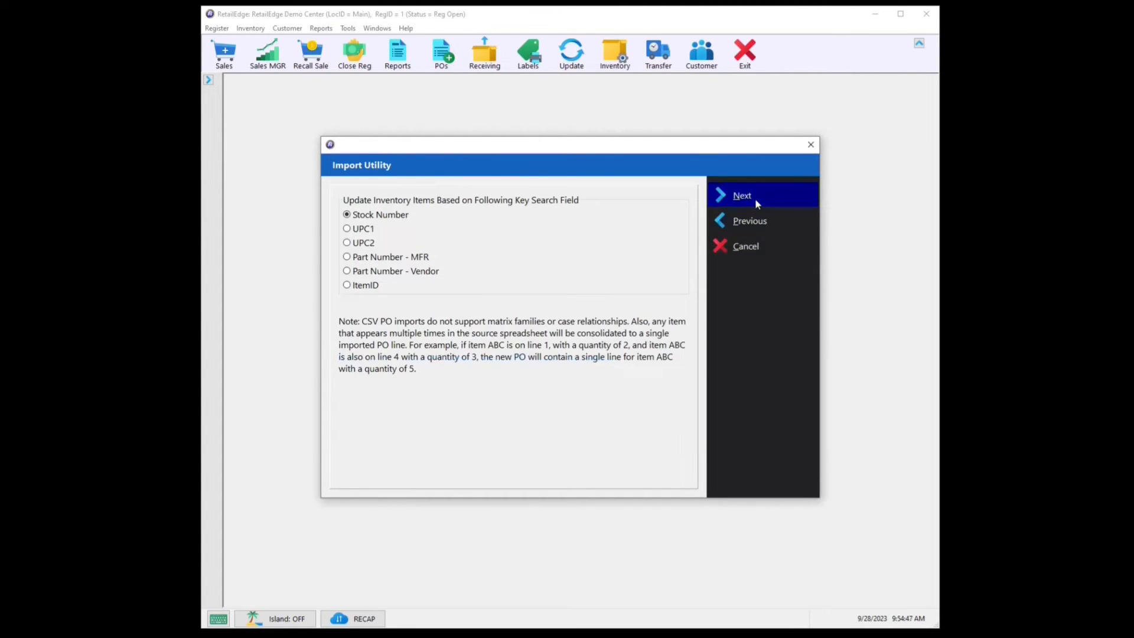
left_click(755, 200)
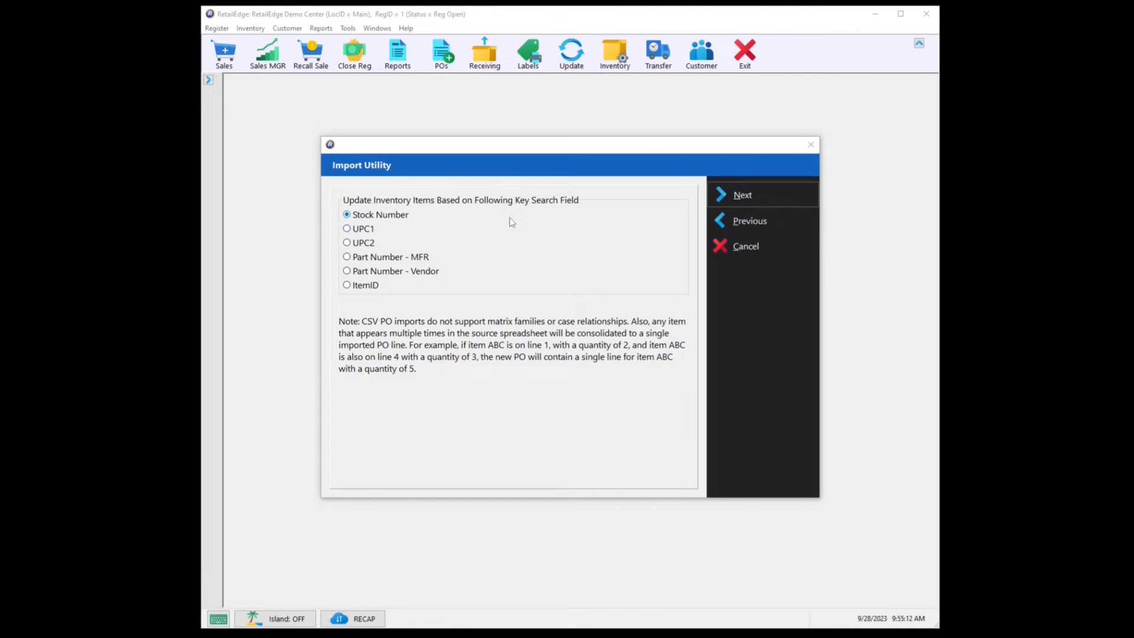
left_click(762, 196)
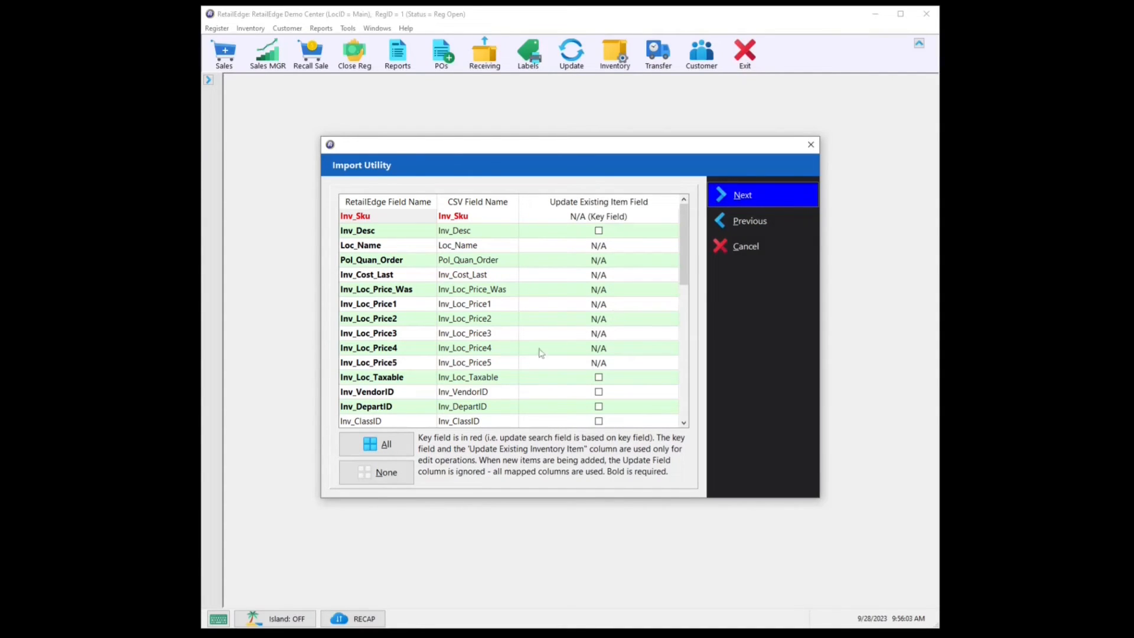
- Map the RetailEdge field Inv_Loc_Price4 to the CSV field Inv_Loc_Price2, and mark all available fields for updating existing items
left_click(484, 352)
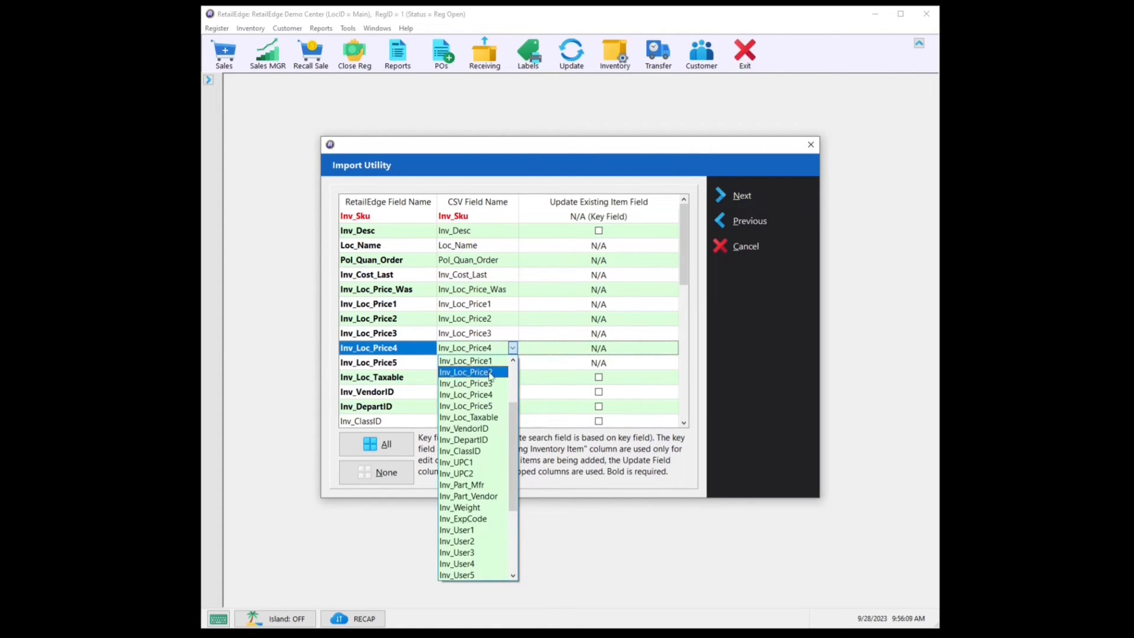
left_click(472, 372)
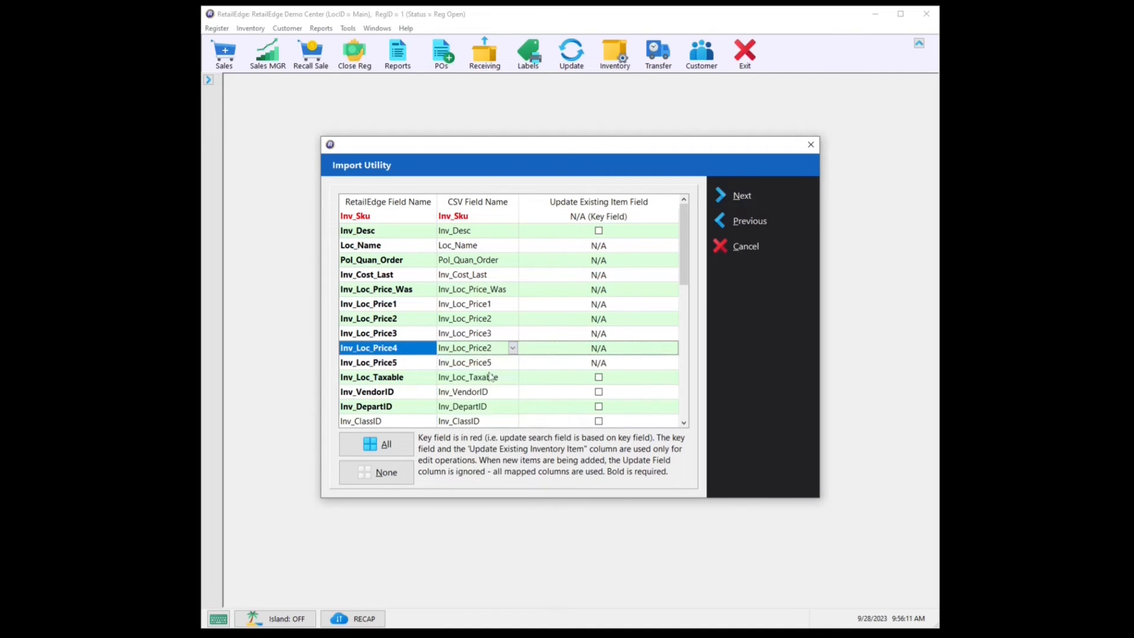
left_click(487, 320)
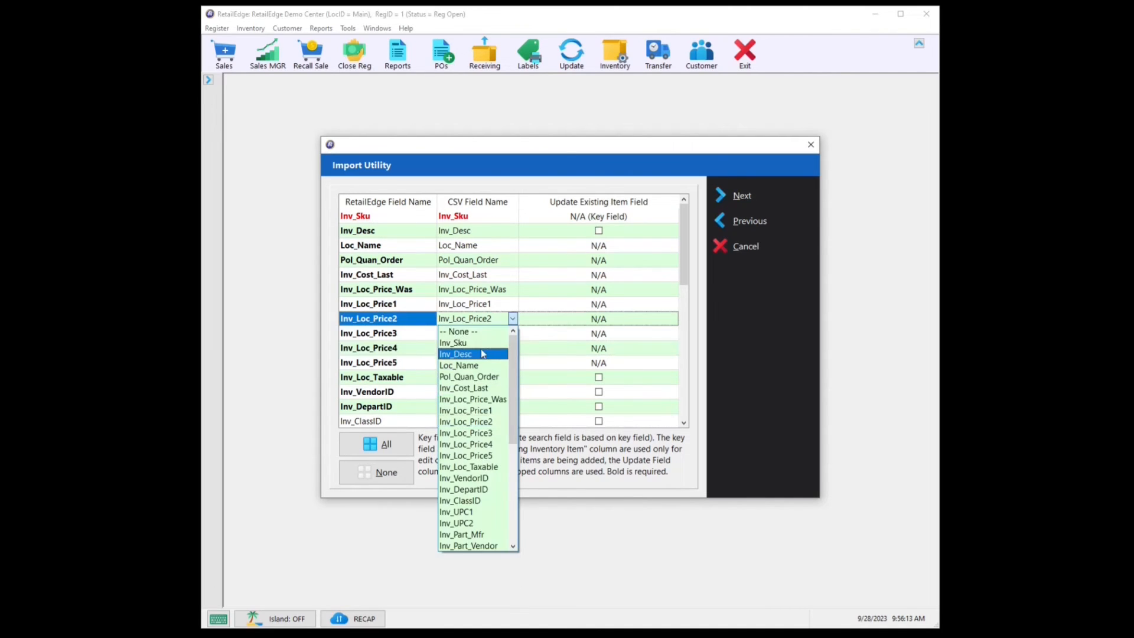
left_click(492, 320)
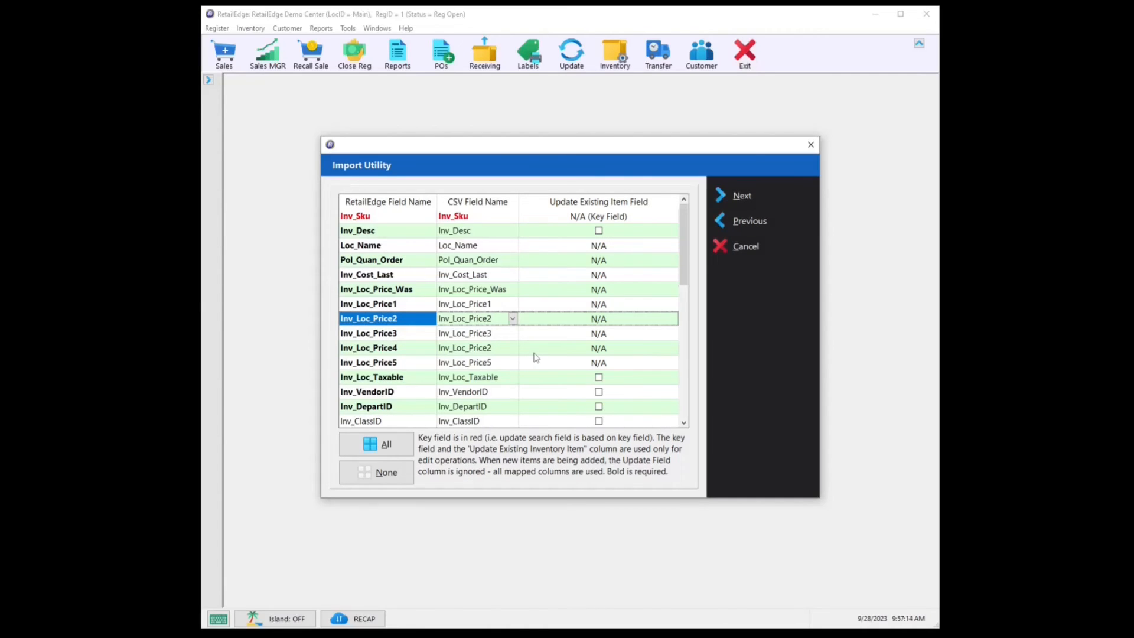
left_click(379, 451)
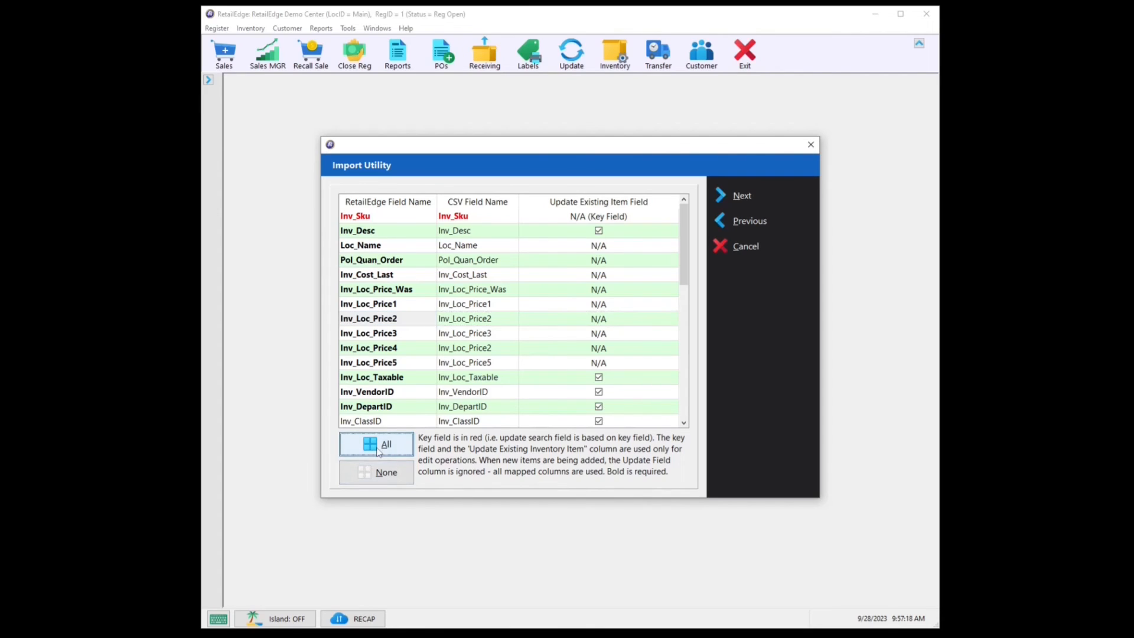
left_click(755, 193)
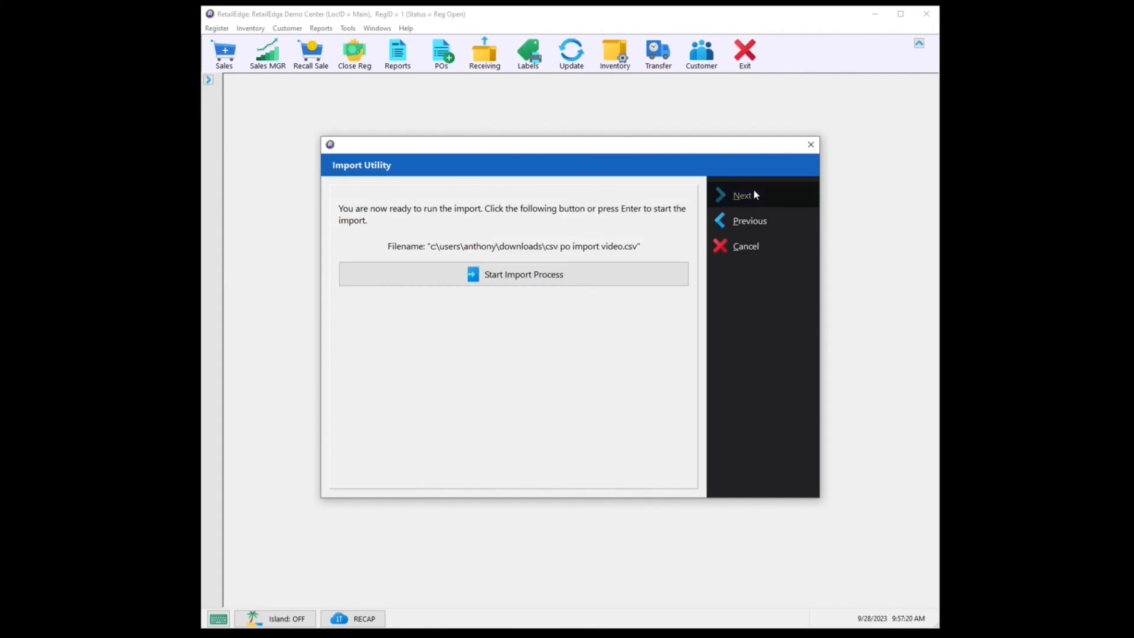
- Run the import process, then close the utility and open the newly imported purchase order
left_click(624, 279)
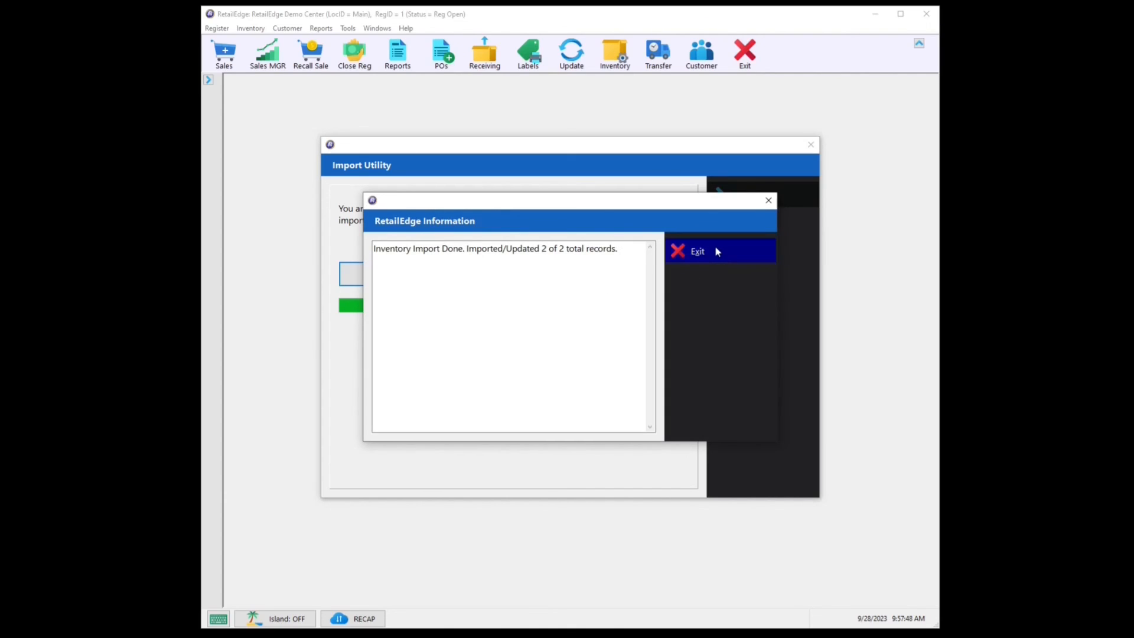
left_click(707, 248)
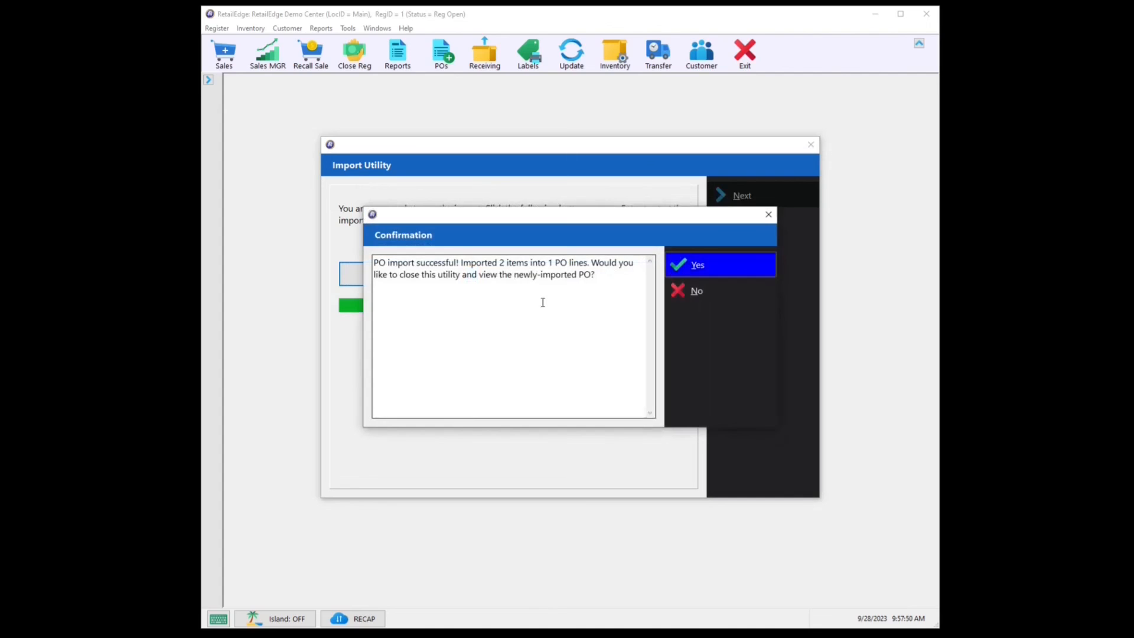
left_click(717, 265)
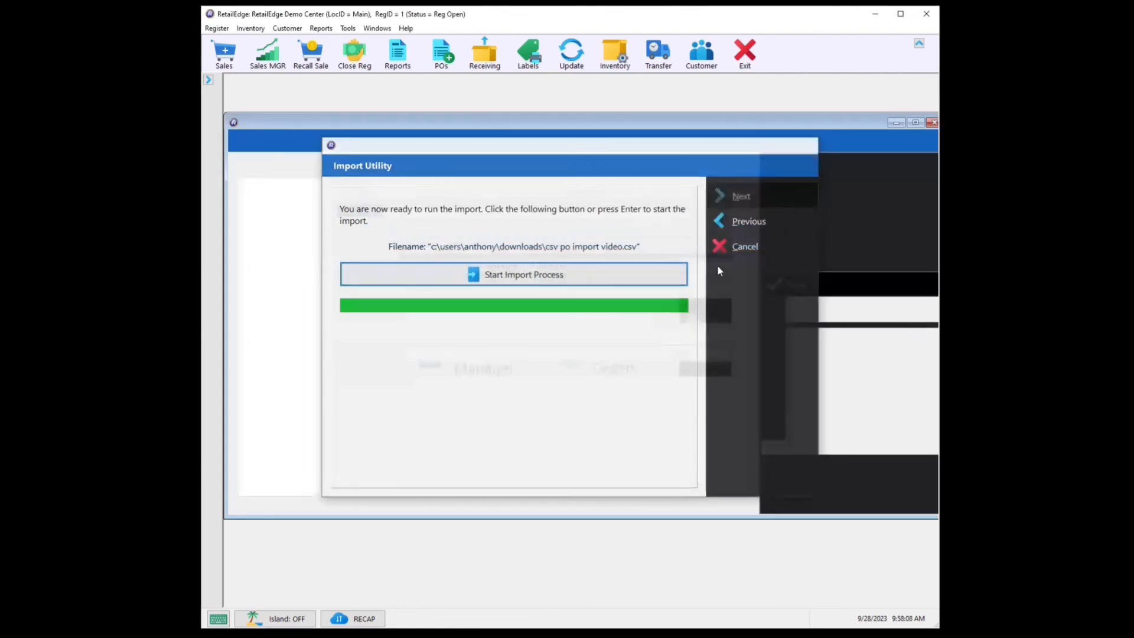